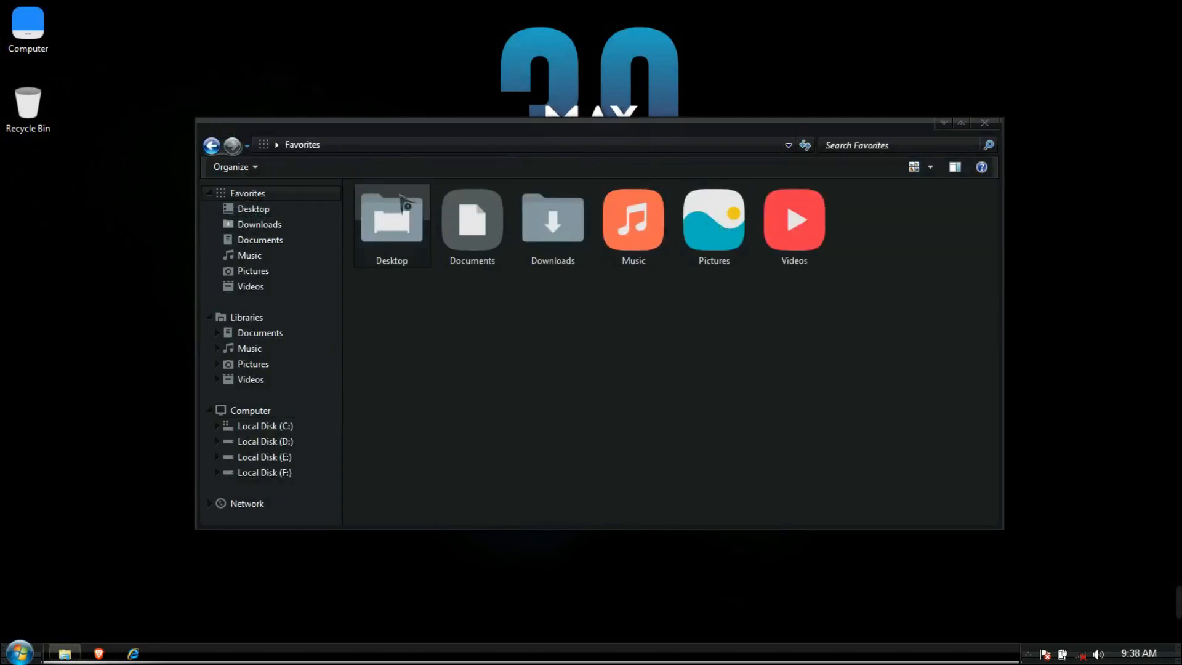
# Look through the customized theme in Favorites, Libraries, Computer, Local Disk (C:) and the Start menu
pyautogui.click(210, 193)
pyautogui.click(245, 224)
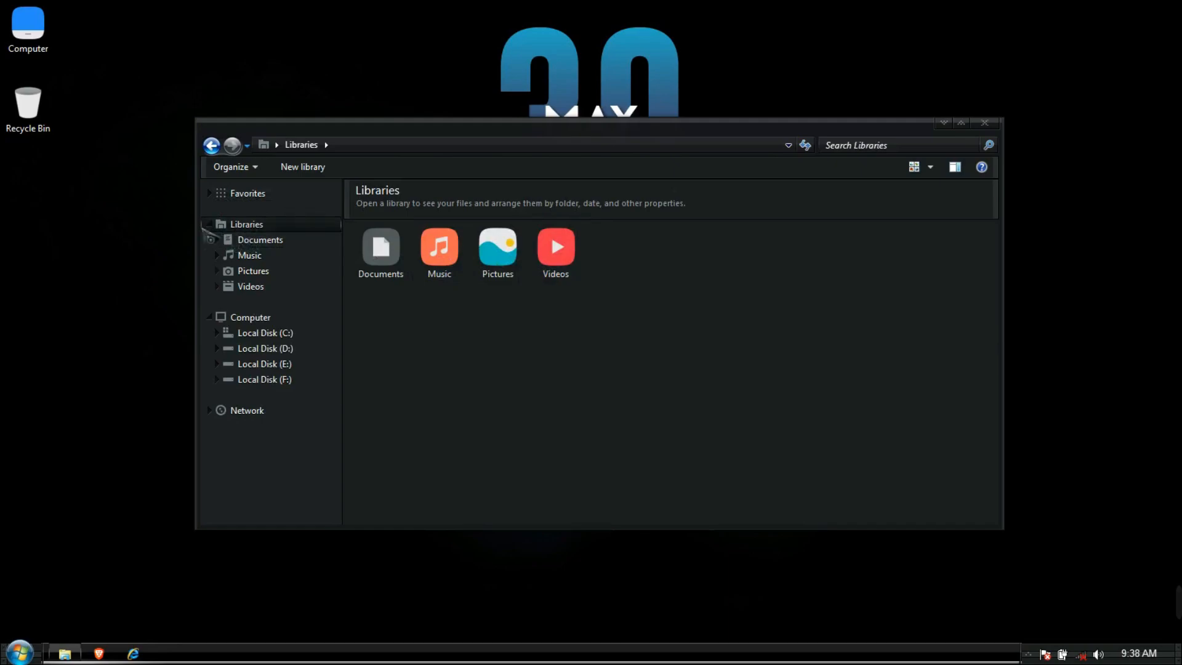
pyautogui.click(208, 224)
pyautogui.click(258, 255)
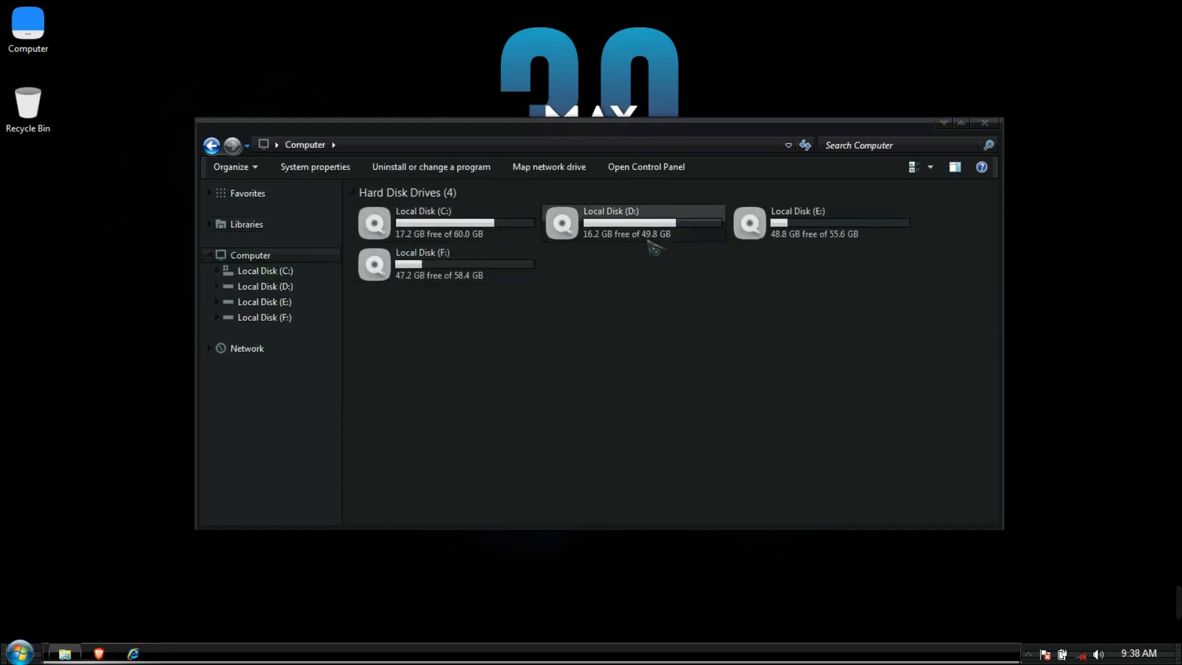
pyautogui.doubleClick(510, 240)
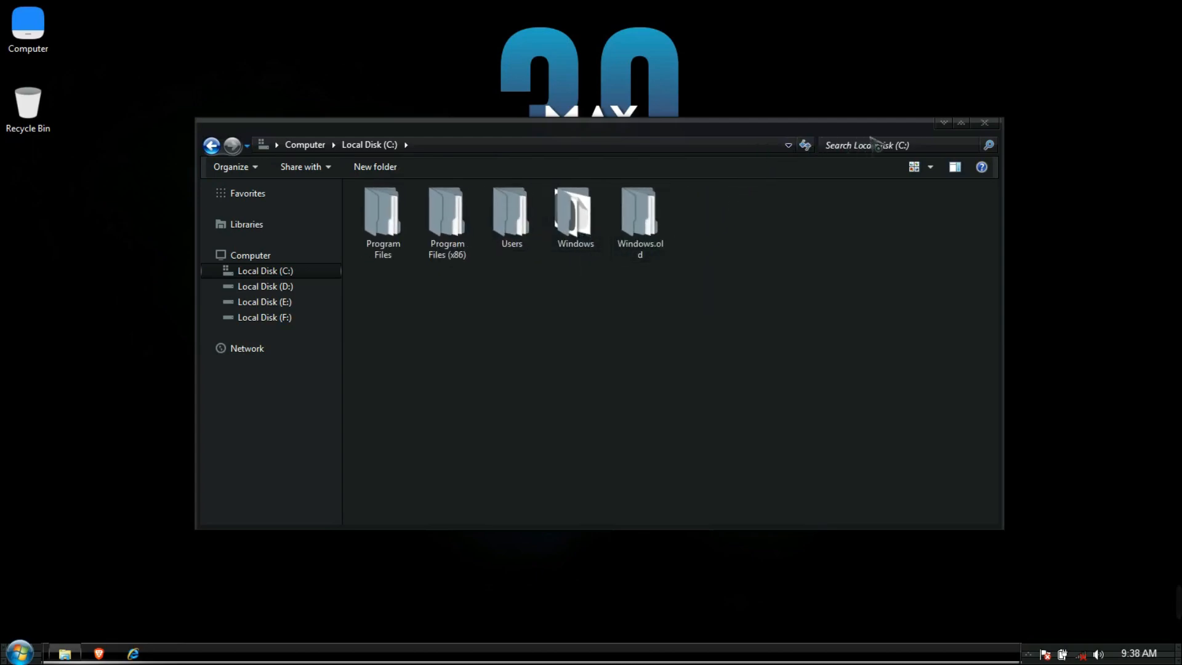
pyautogui.click(984, 123)
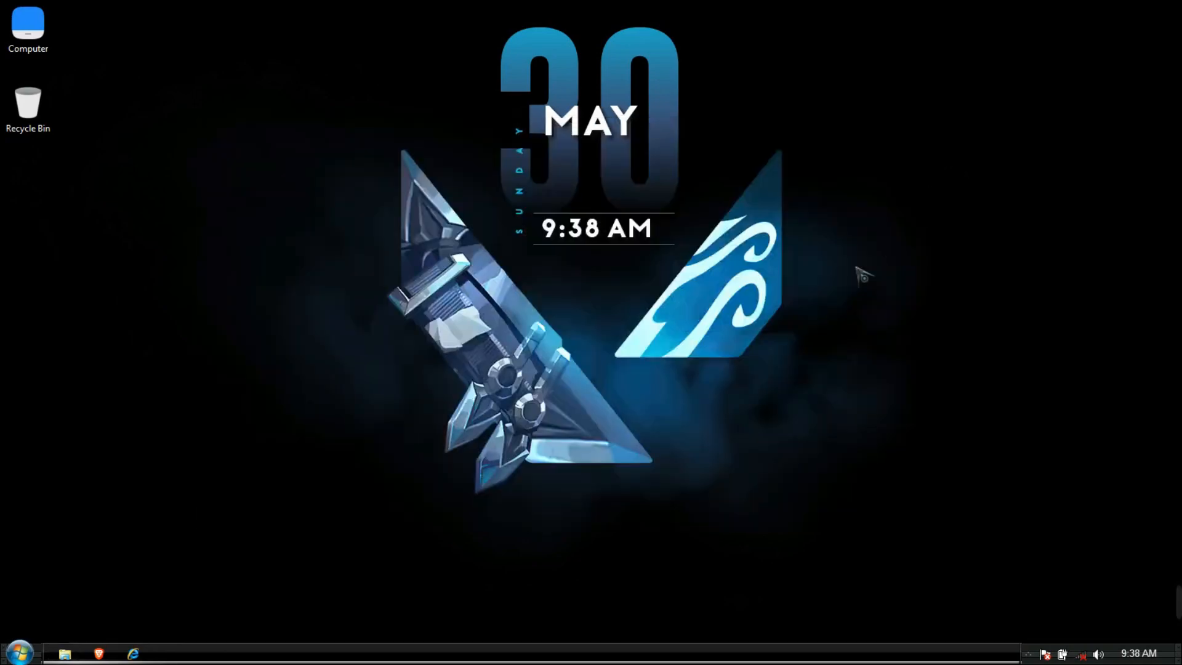
pyautogui.click(18, 651)
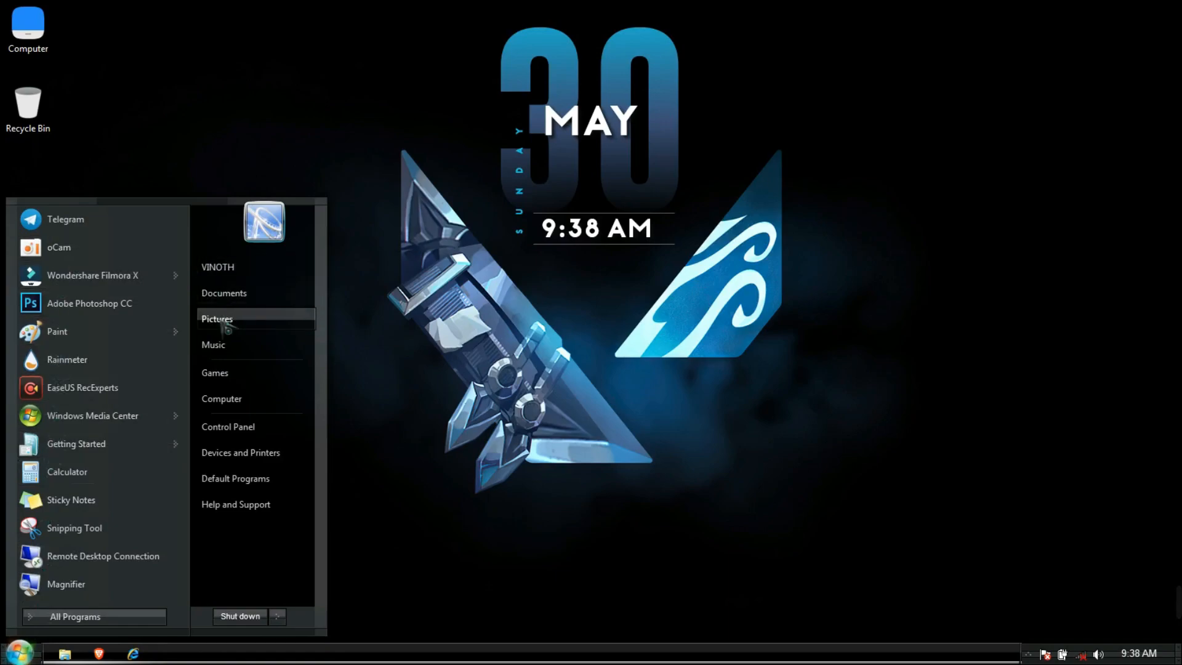
pyautogui.click(381, 597)
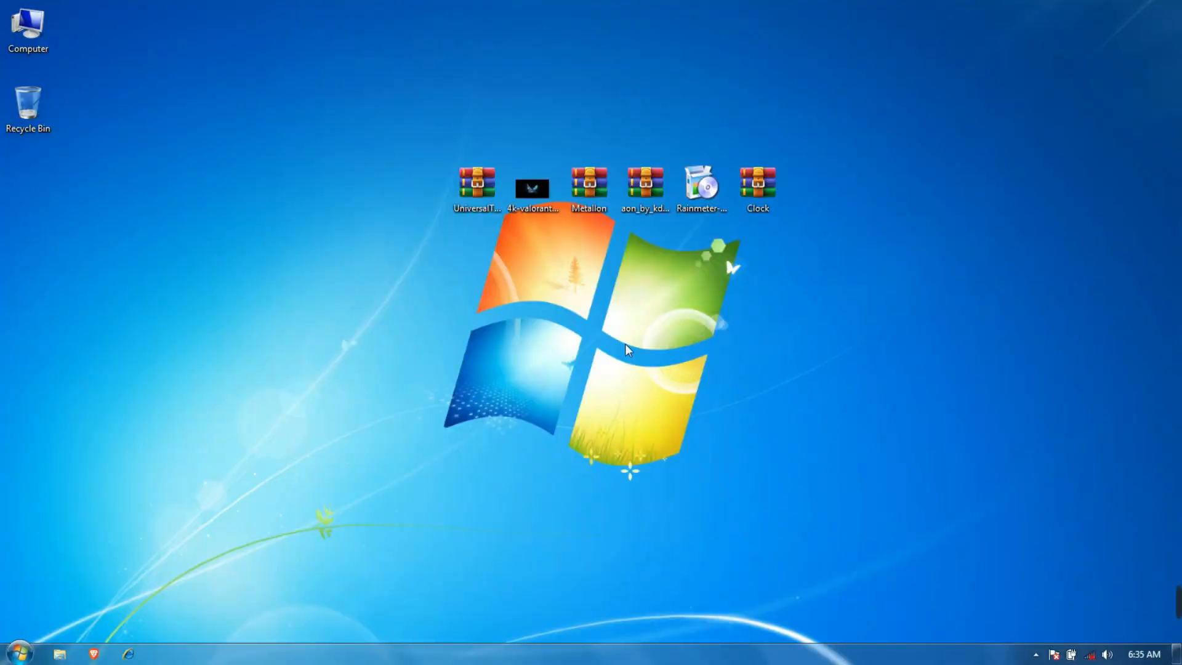
# Extract the UniversalThemePatcher_20090409 archive into a folder of the same name on the desktop
pyautogui.rightClick(481, 196)
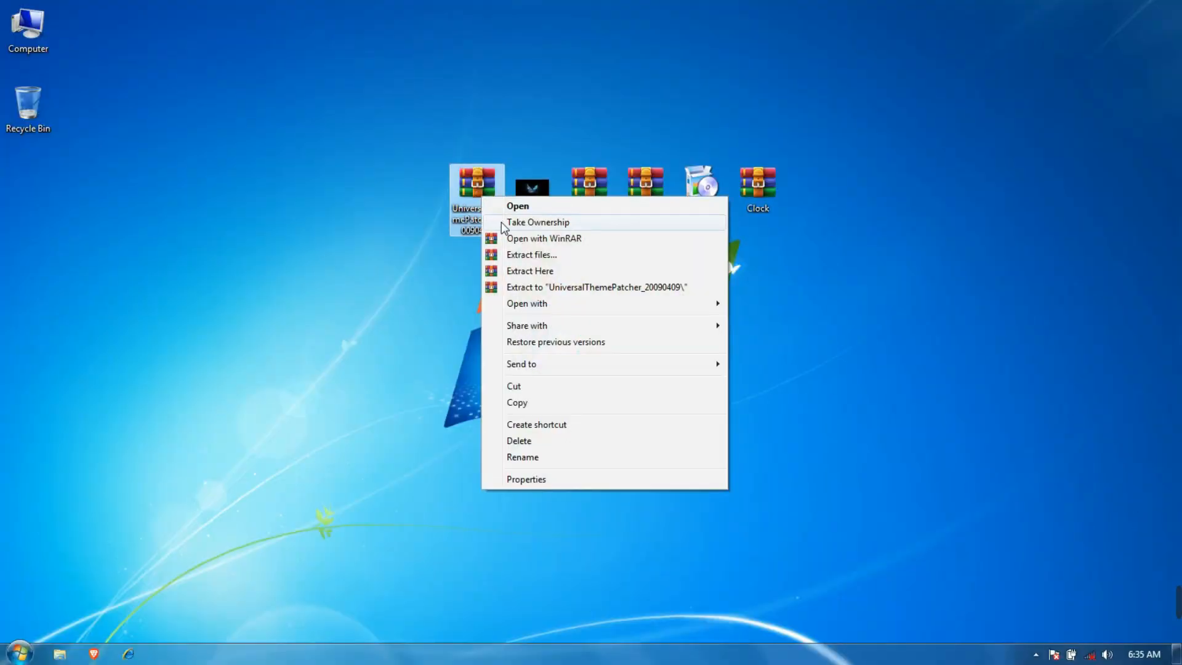
pyautogui.click(506, 254)
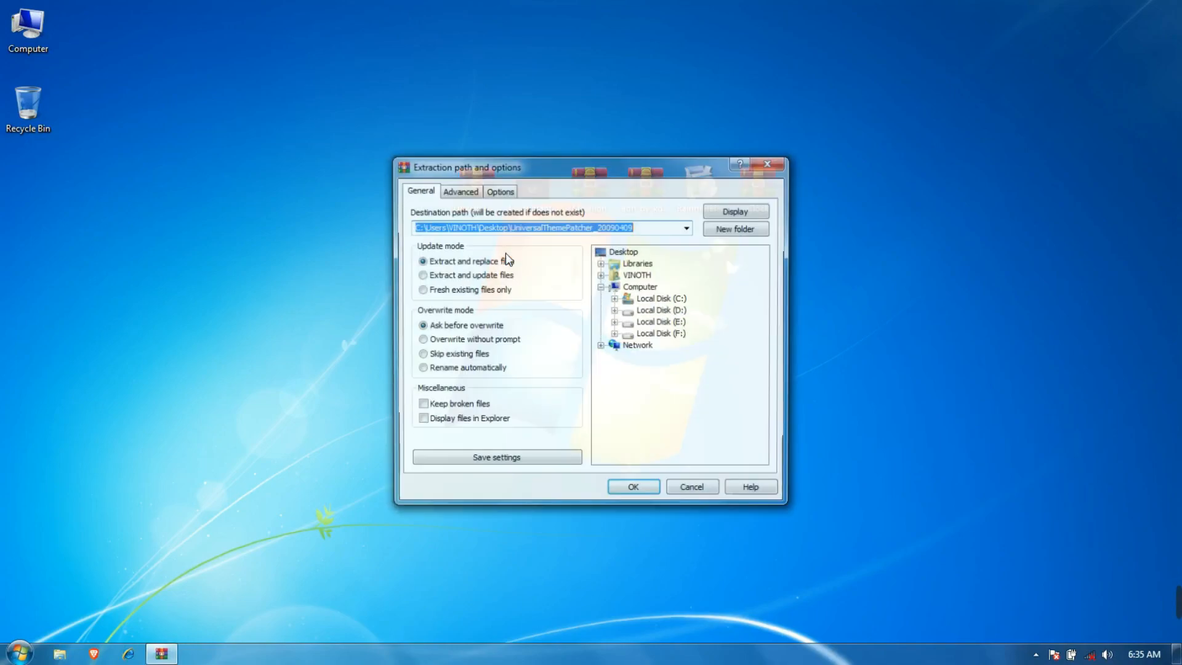
pyautogui.click(633, 489)
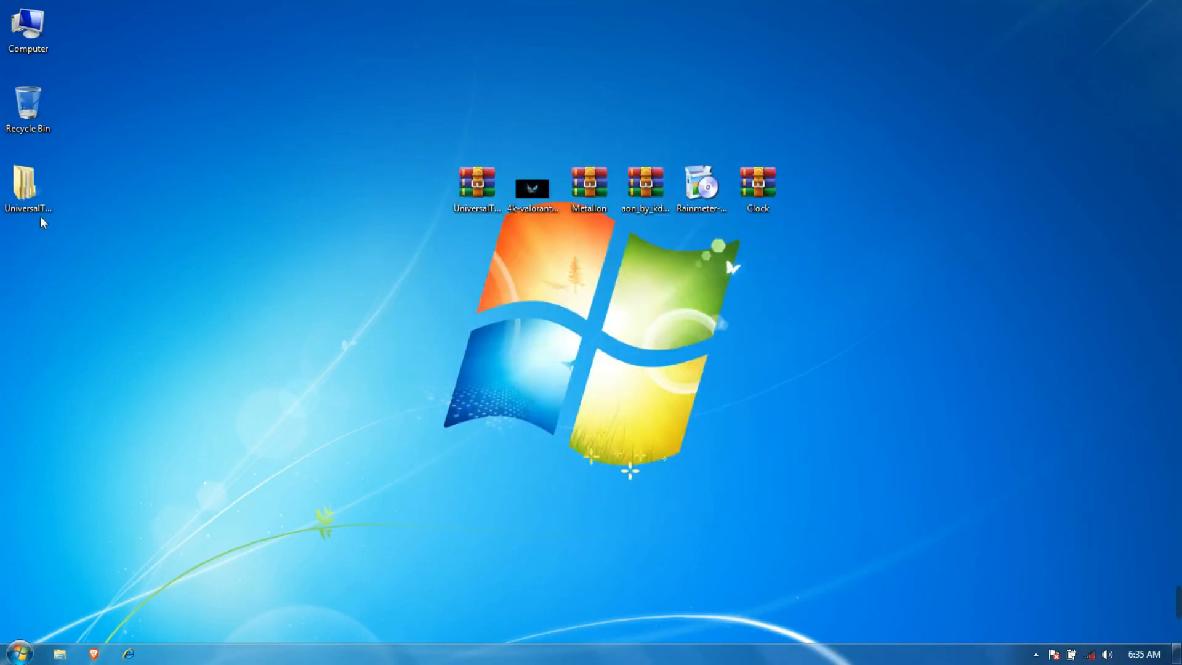
# Run UniversalThemePatcher-x64 from the extracted UniversalThemePatcher_20090409 folder and accept its startup prompts
pyautogui.doubleClick(36, 210)
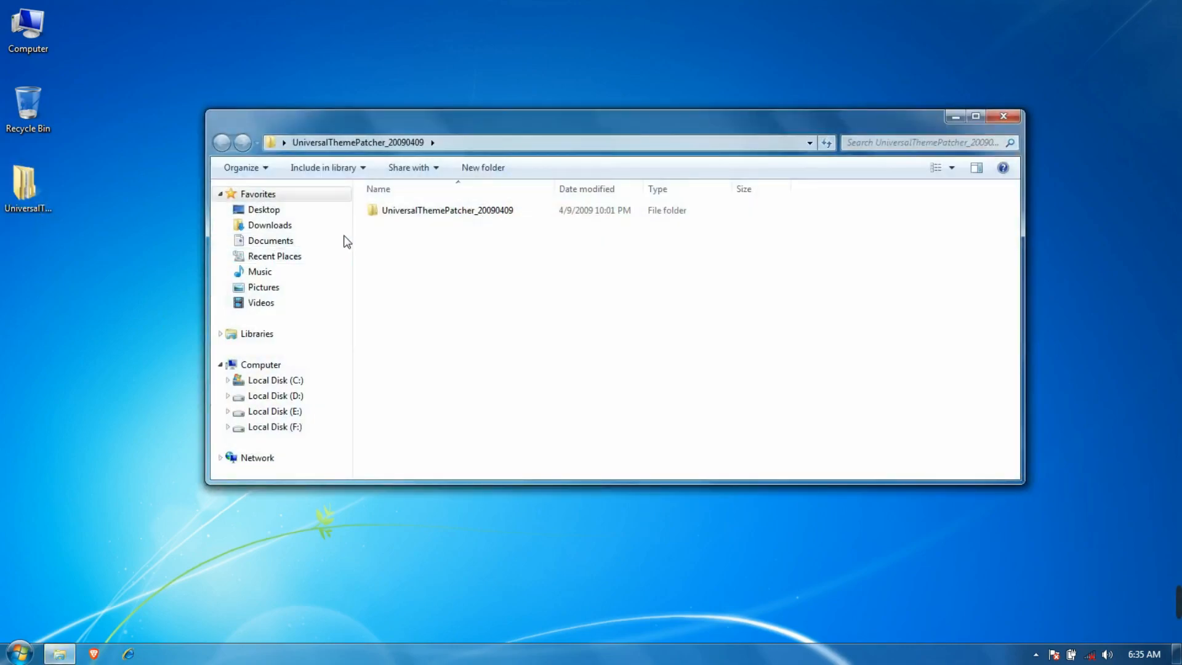
pyautogui.doubleClick(405, 212)
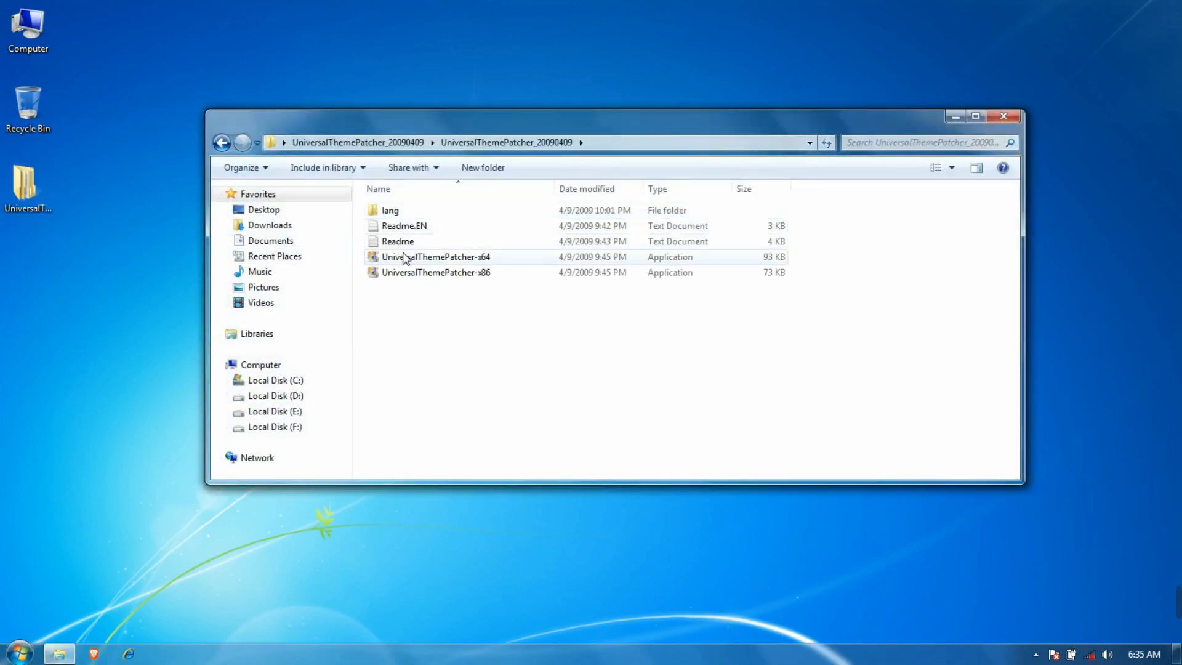
pyautogui.click(431, 259)
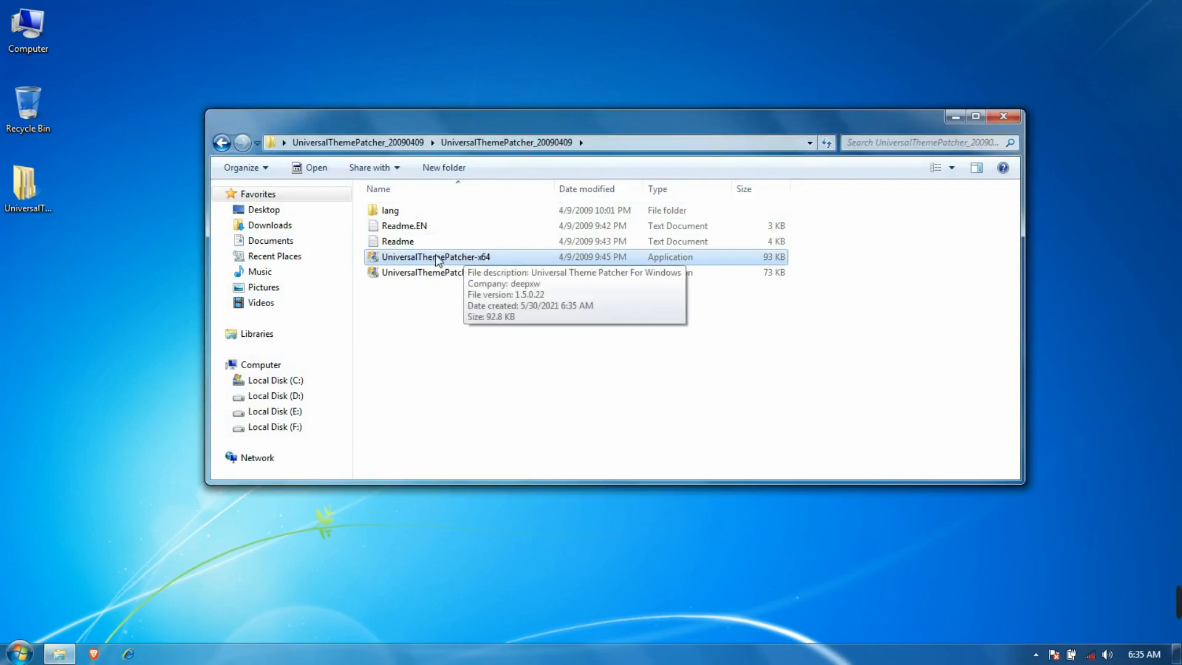
pyautogui.doubleClick(434, 257)
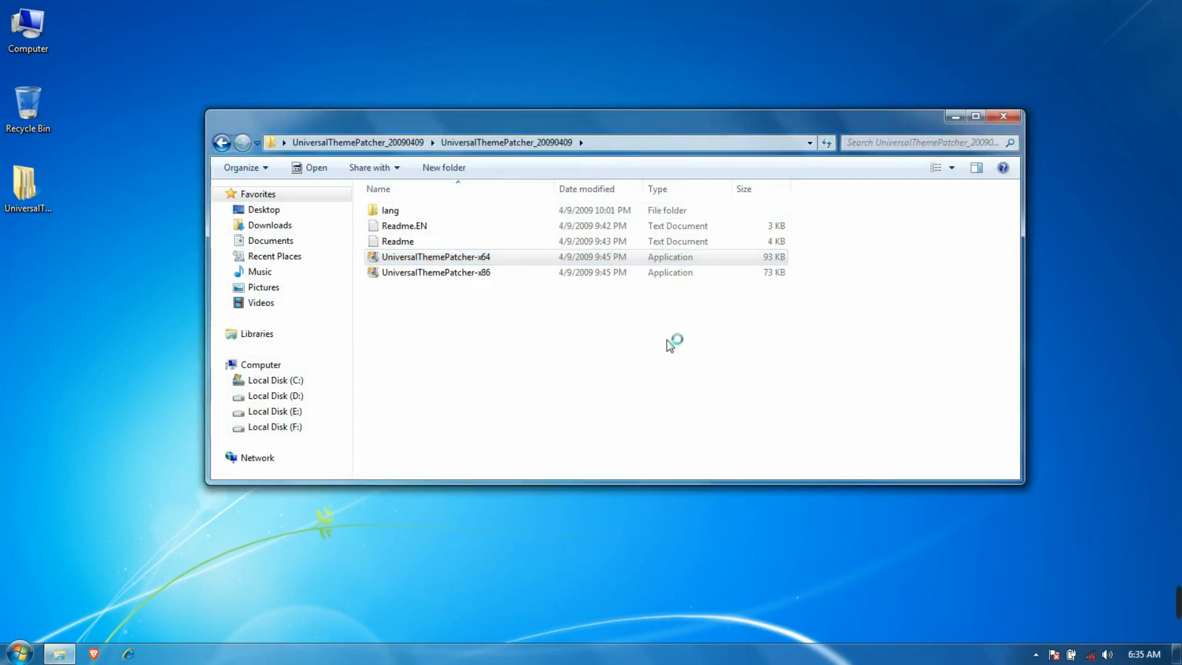
pyautogui.click(604, 371)
pyautogui.click(627, 397)
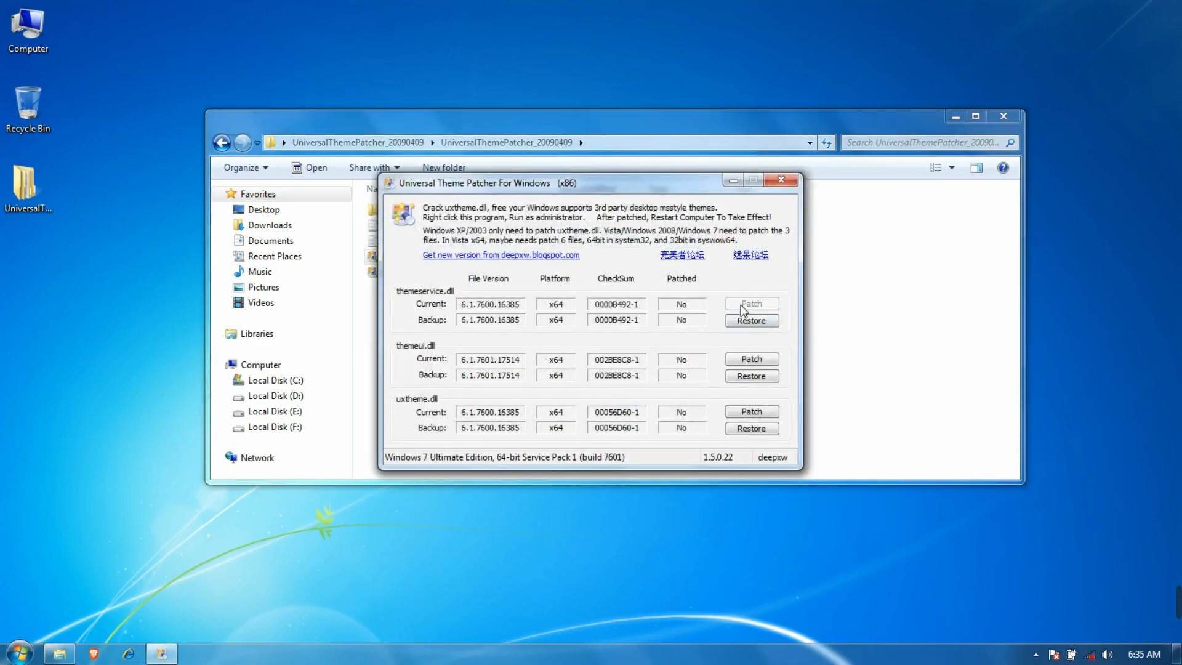
# Patch the theme system files themeservice.dll, themeui.dll and uxtheme.dll, and restart the computer
pyautogui.click(612, 362)
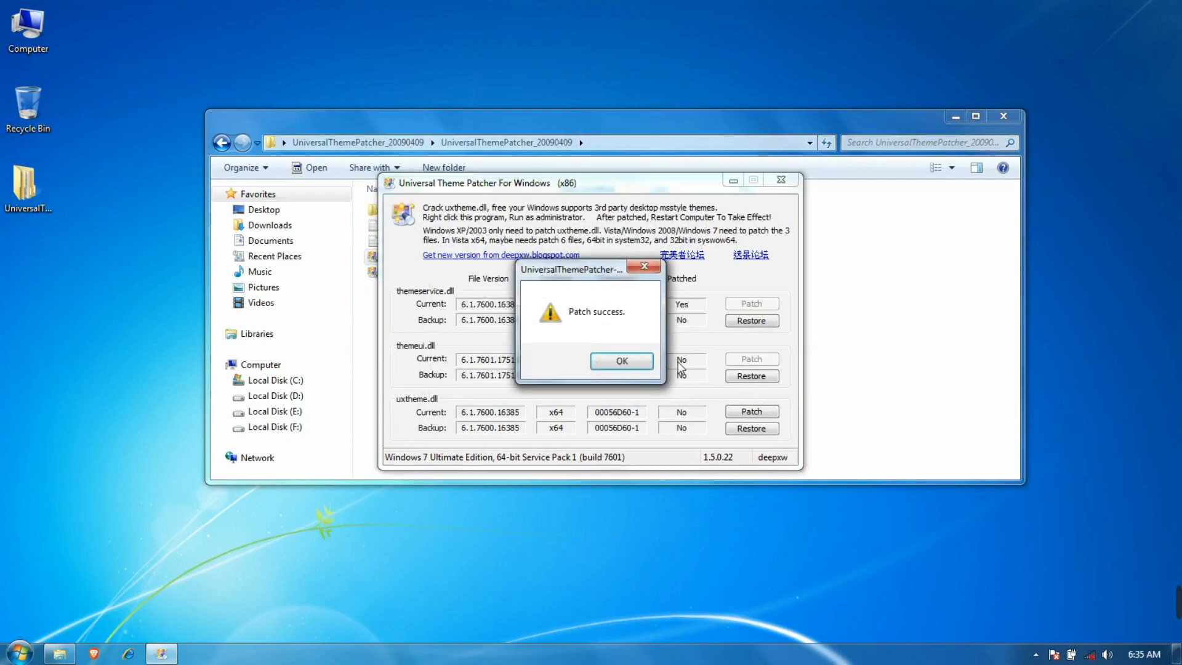
pyautogui.click(610, 361)
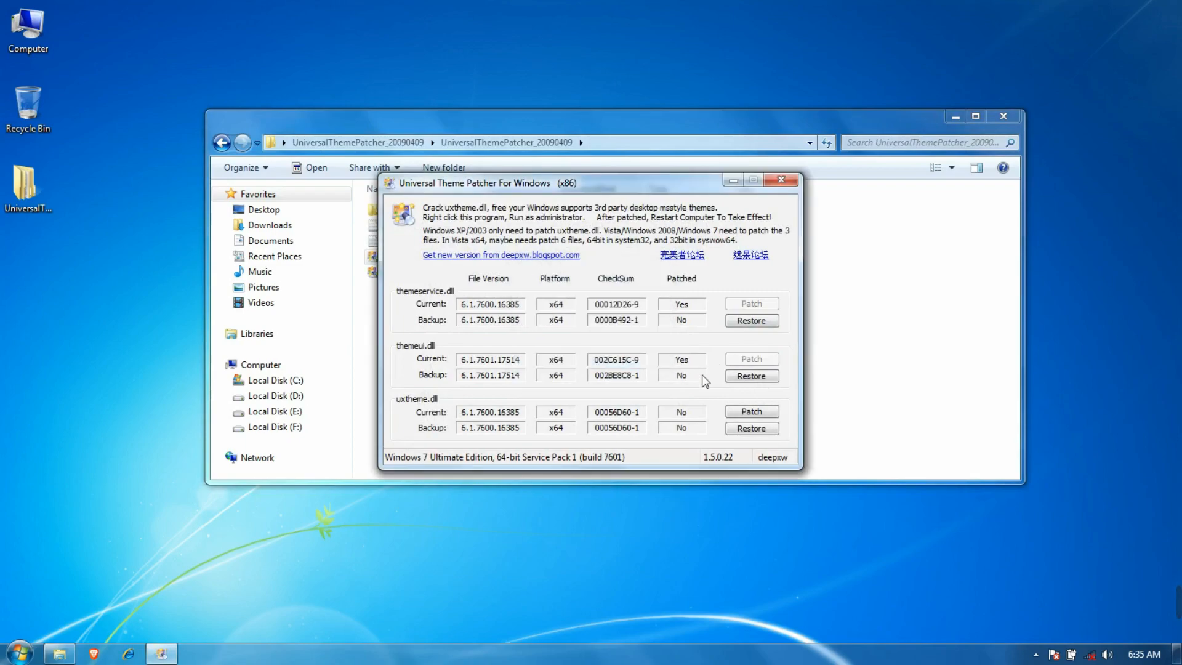
pyautogui.click(739, 412)
pyautogui.click(643, 368)
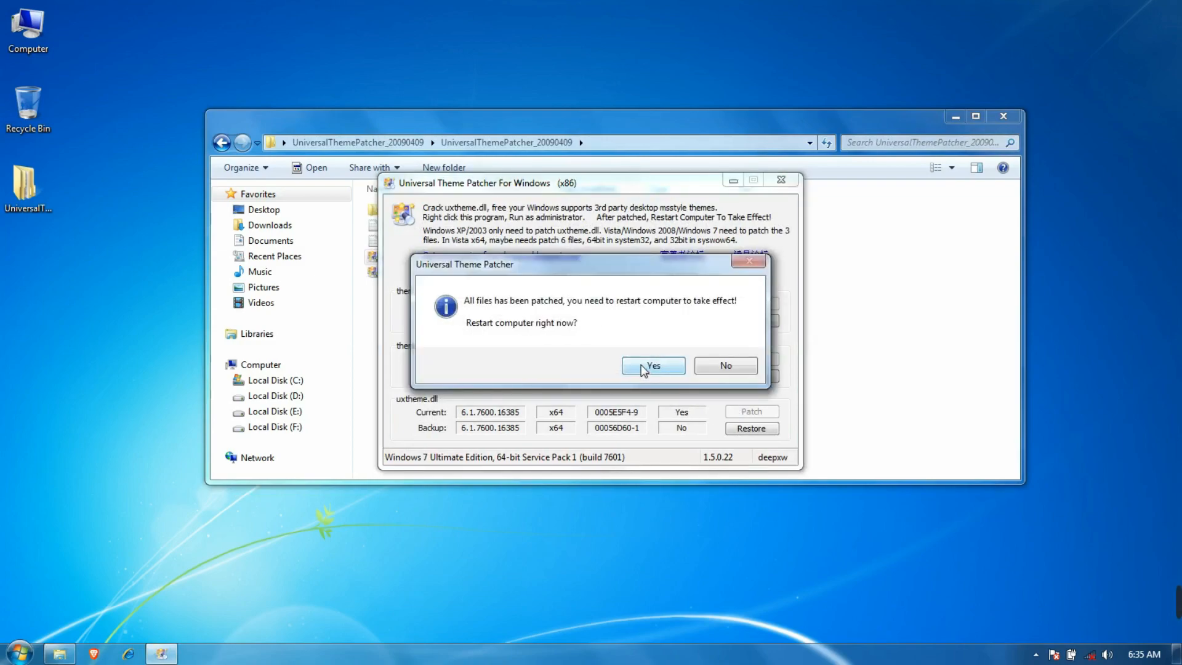
pyautogui.click(668, 370)
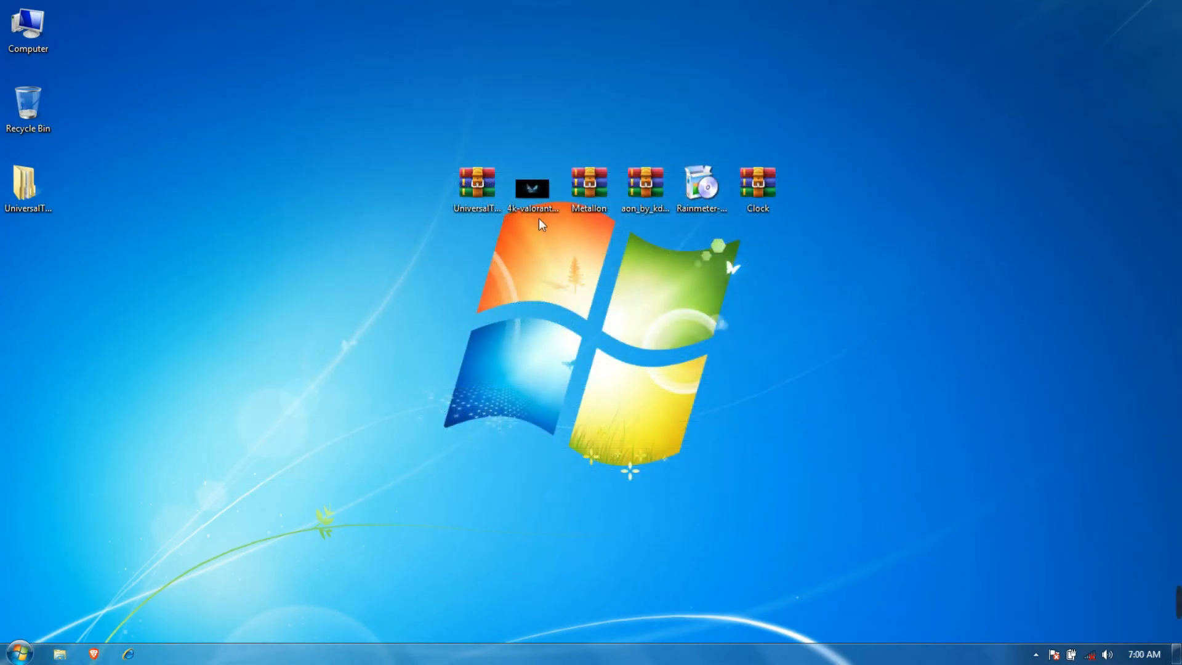
# Set the 4k-valorant-logo-ib-1600x900 image as the desktop background
pyautogui.rightClick(532, 199)
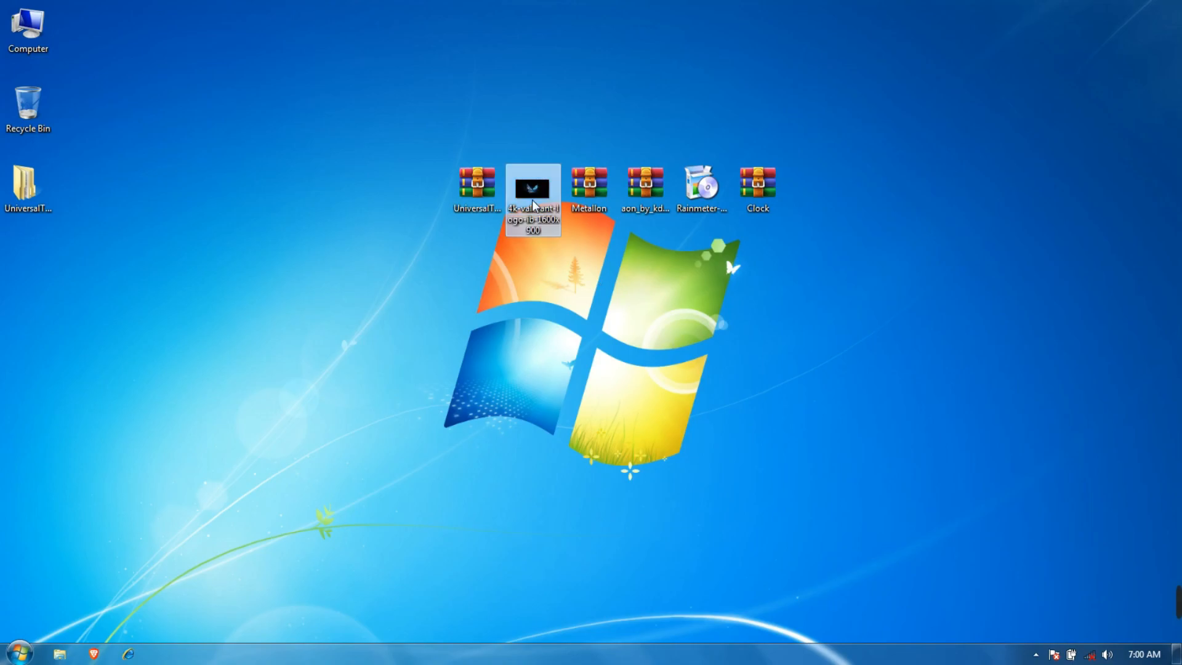
pyautogui.click(564, 226)
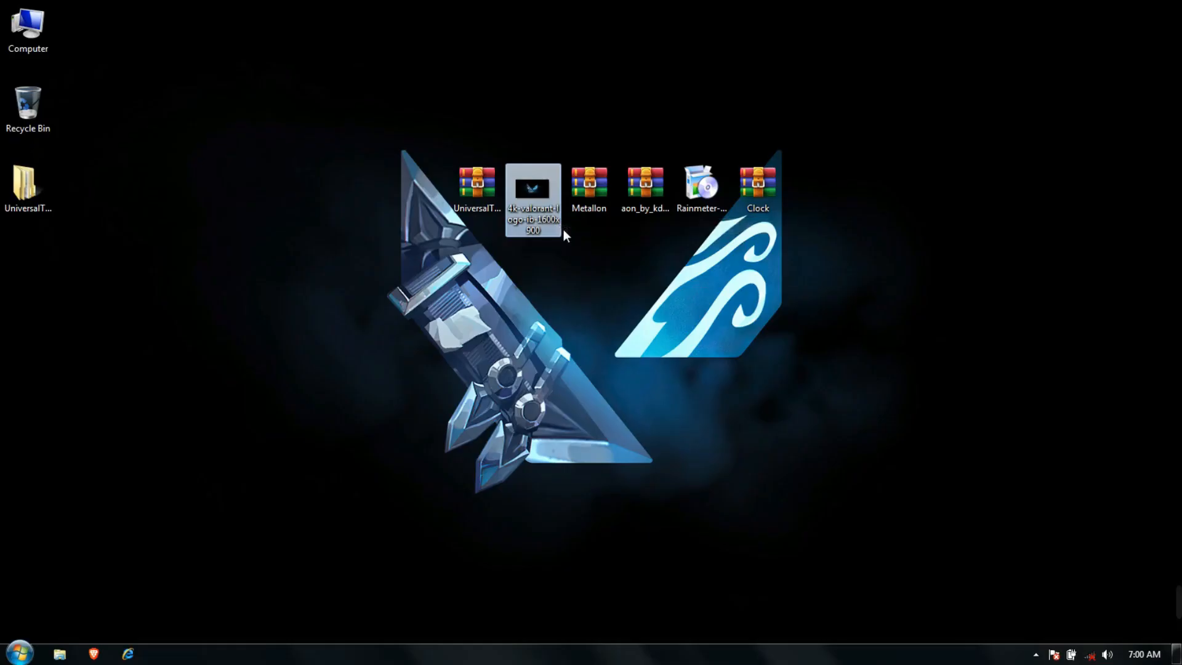
# Extract the Metallon archive into a Metallon folder on the desktop
pyautogui.rightClick(582, 195)
pyautogui.click(619, 253)
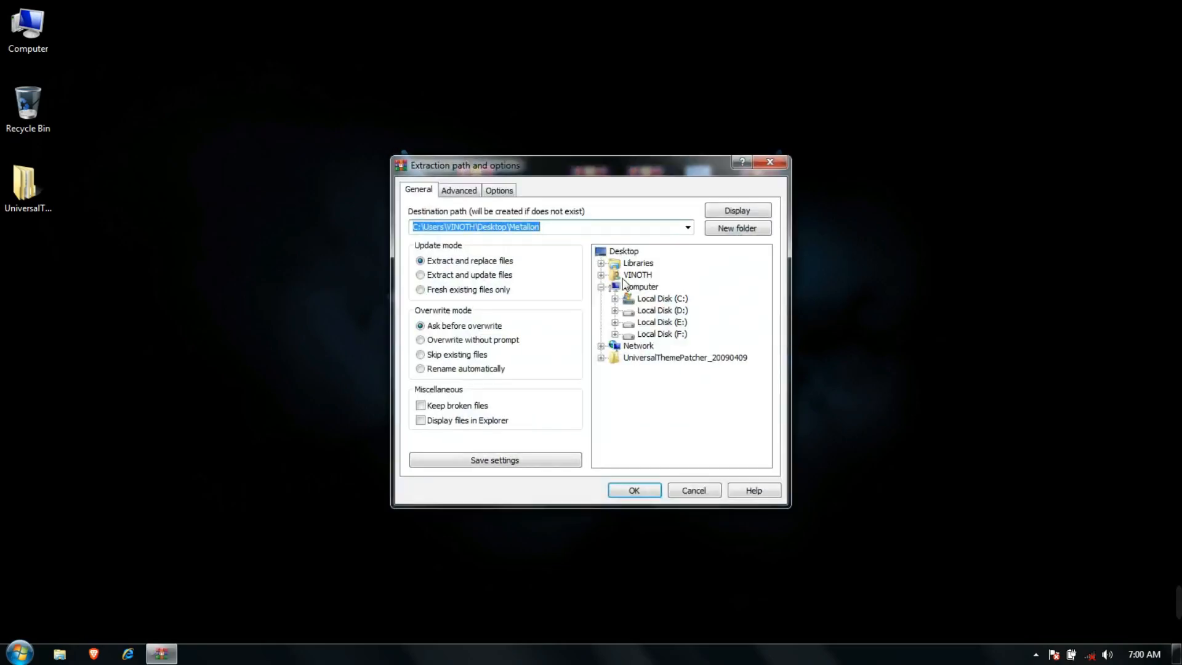
pyautogui.click(652, 489)
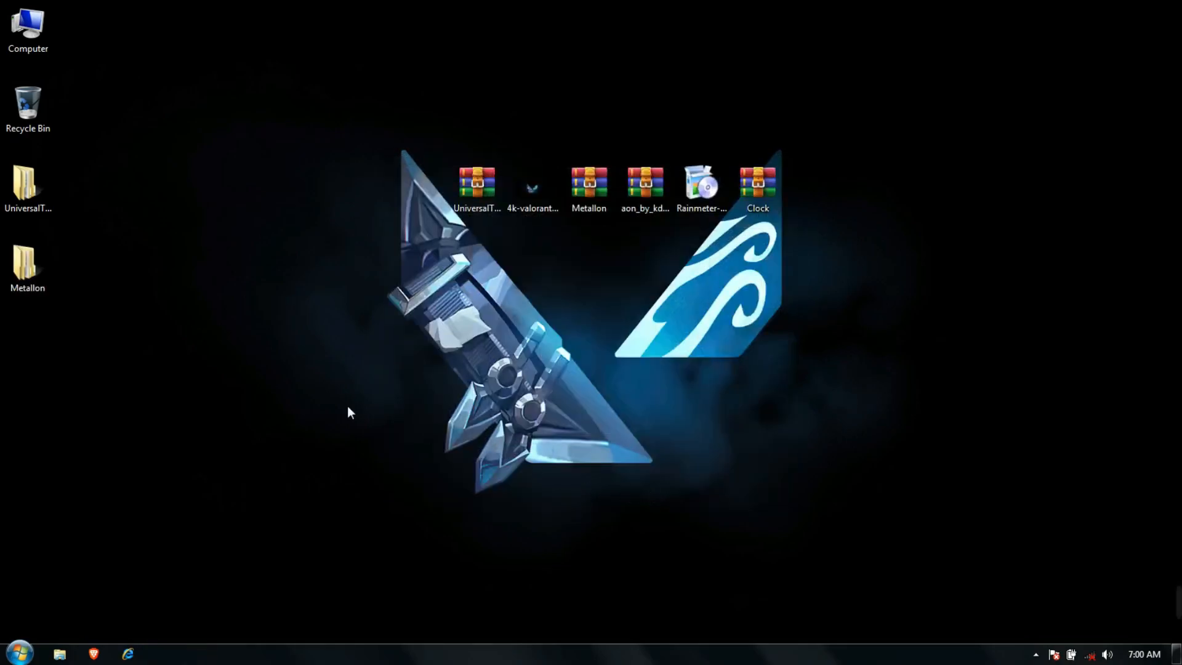
# Cut the Metallon folder and the Metallon theme file from the theme subfolder of the extracted Metallon folder
pyautogui.doubleClick(46, 280)
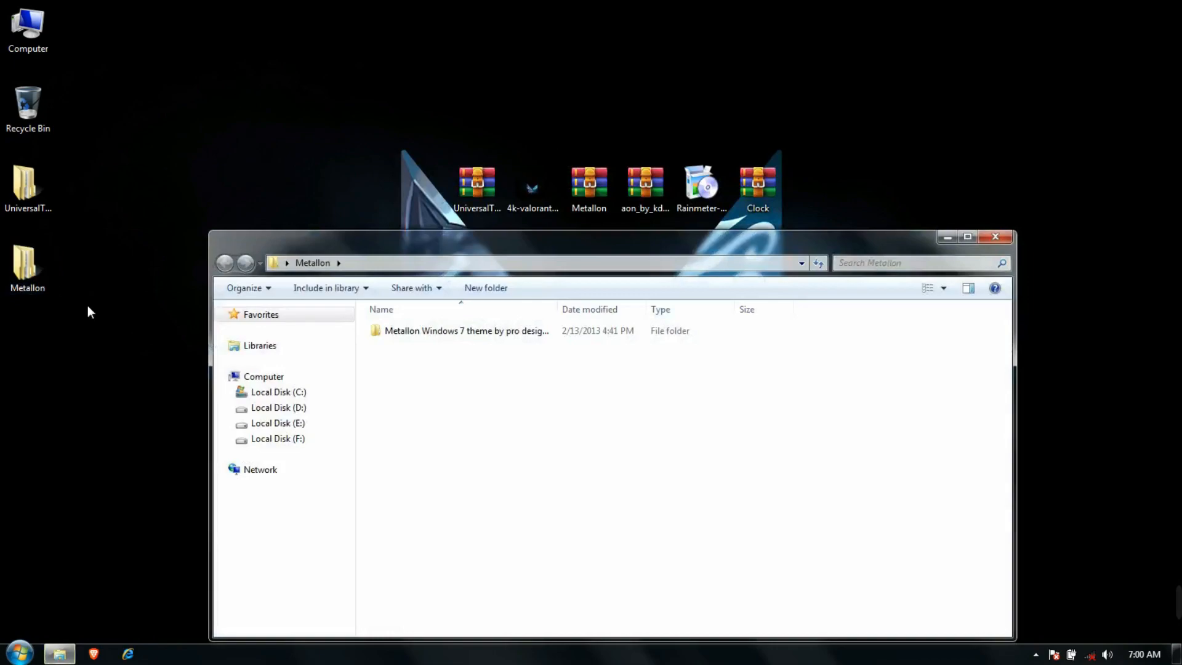
pyautogui.moveTo(395, 253); pyautogui.dragTo(390, 162)
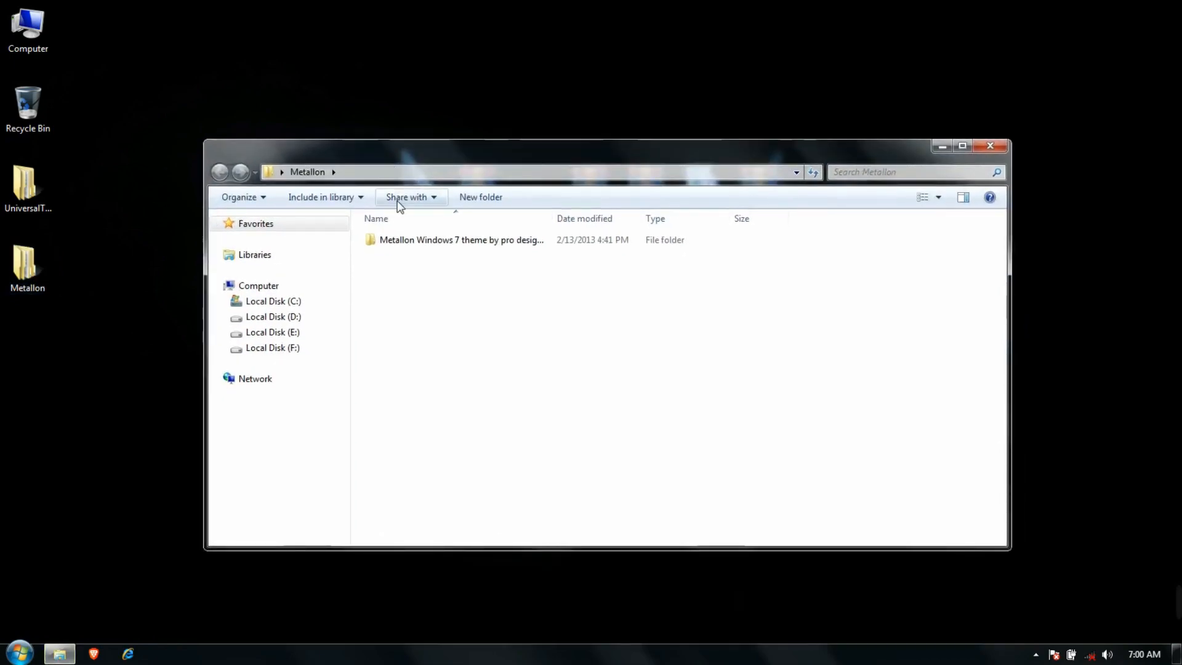
pyautogui.doubleClick(419, 244)
pyautogui.doubleClick(420, 244)
pyautogui.moveTo(417, 264); pyautogui.dragTo(419, 239)
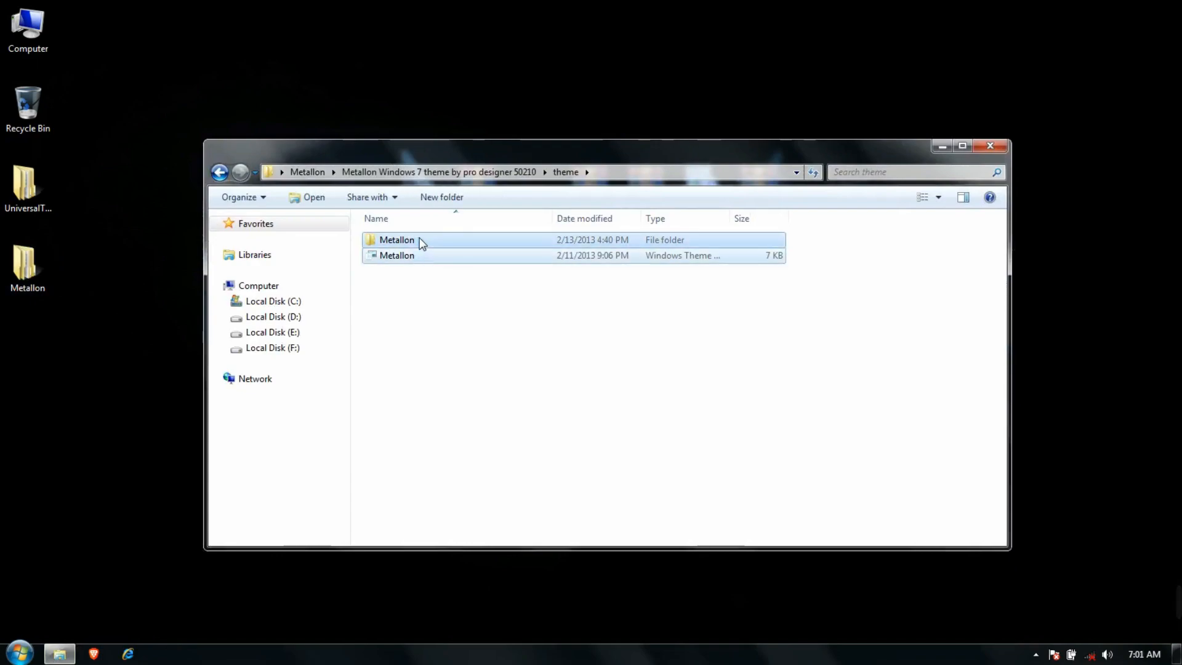
pyautogui.rightClick(419, 239)
pyautogui.click(454, 411)
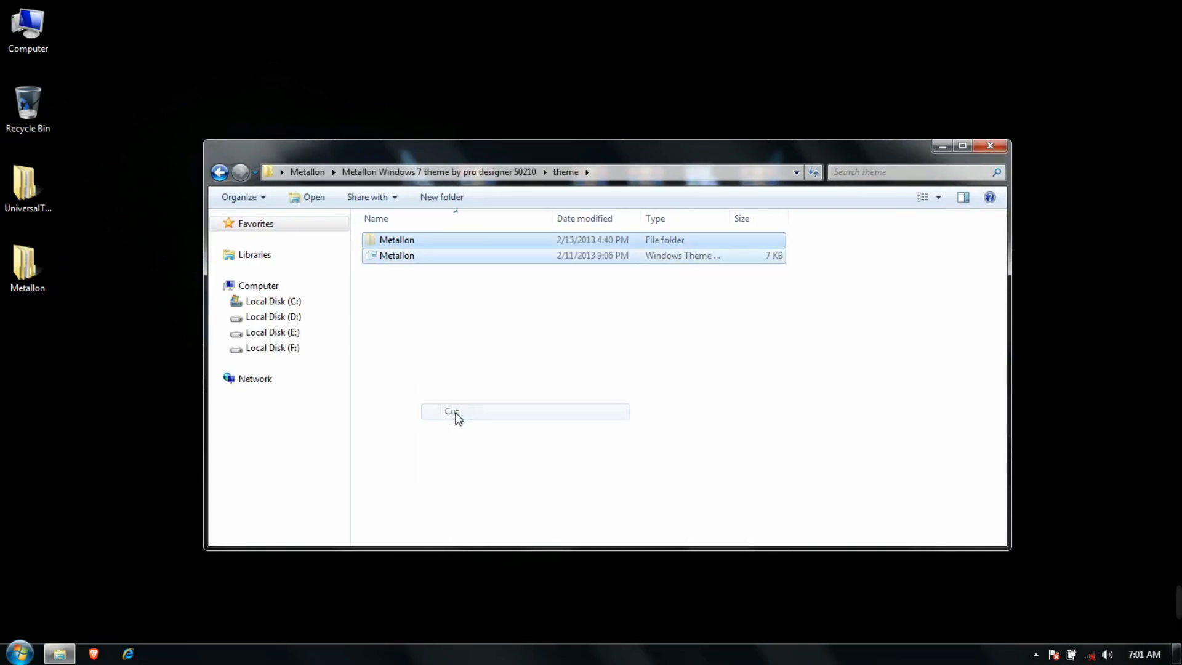
# Paste the cut Metallon items into C:\Windows\Resources\Themes, granting administrator permission for all items, and close the folder window
pyautogui.click(284, 291)
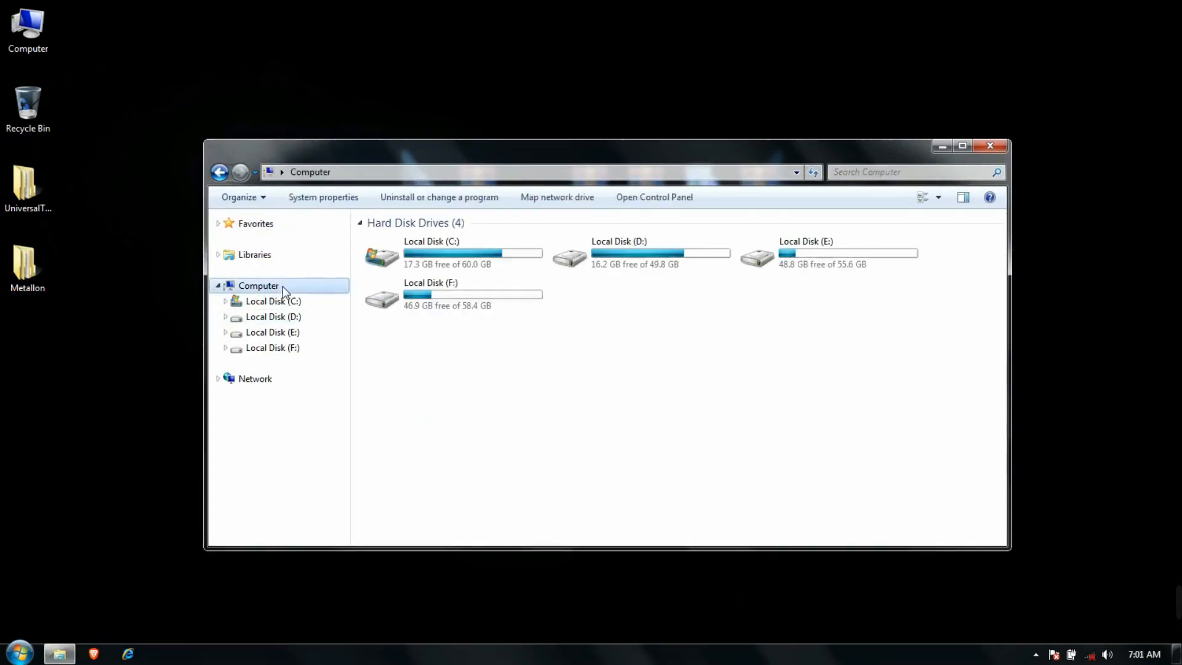
pyautogui.doubleClick(391, 265)
pyautogui.doubleClick(567, 265)
pyautogui.scroll(-10, 567, 271)
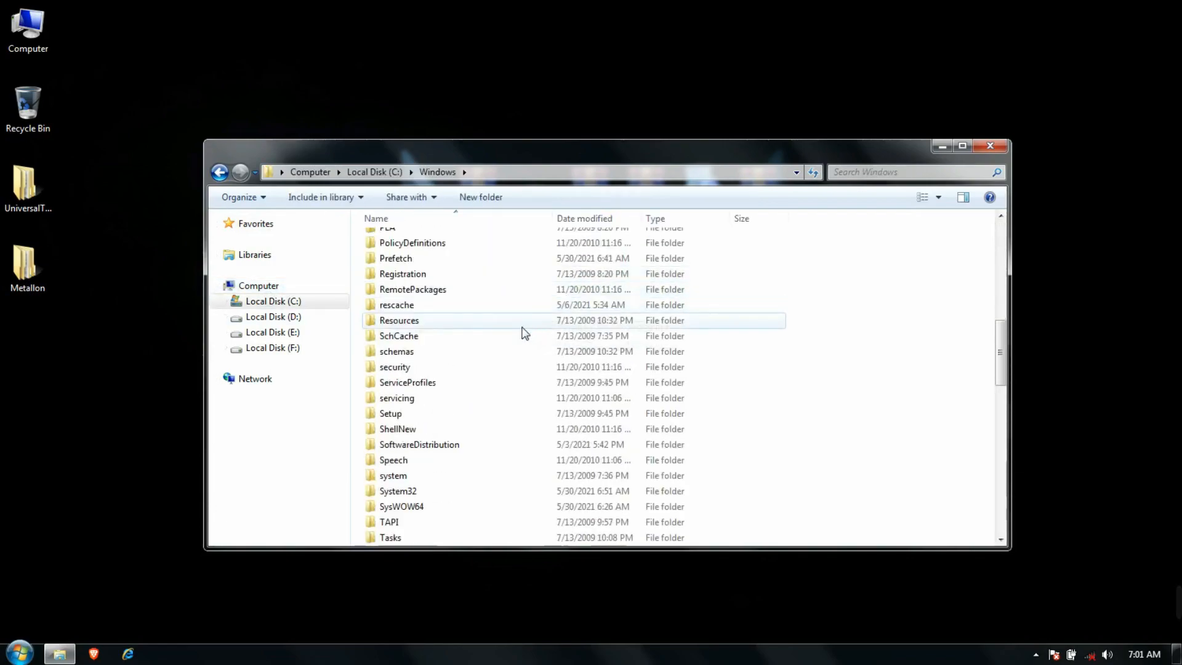
pyautogui.click(454, 323)
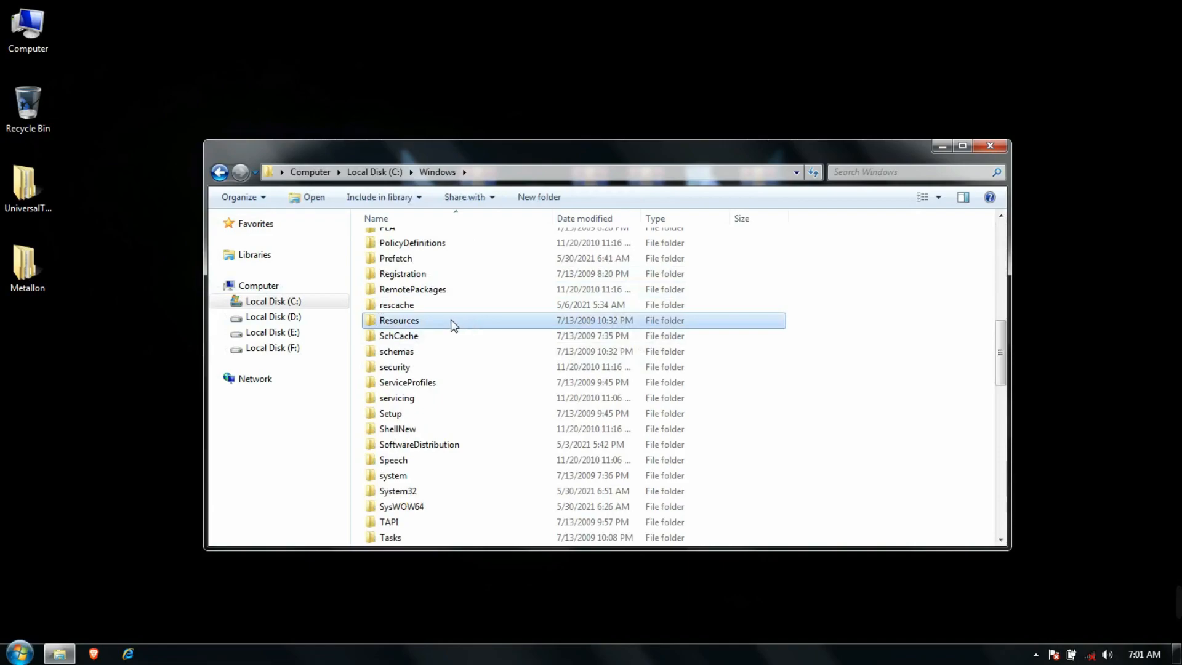
pyautogui.doubleClick(415, 321)
pyautogui.doubleClick(416, 258)
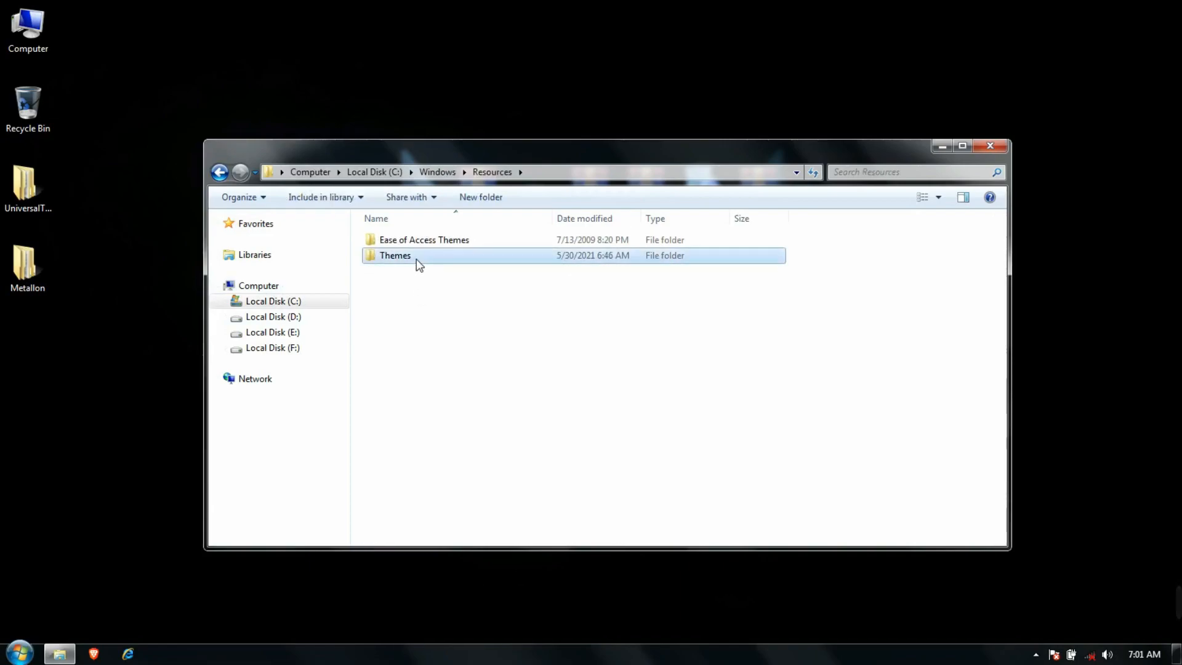
pyautogui.rightClick(442, 335)
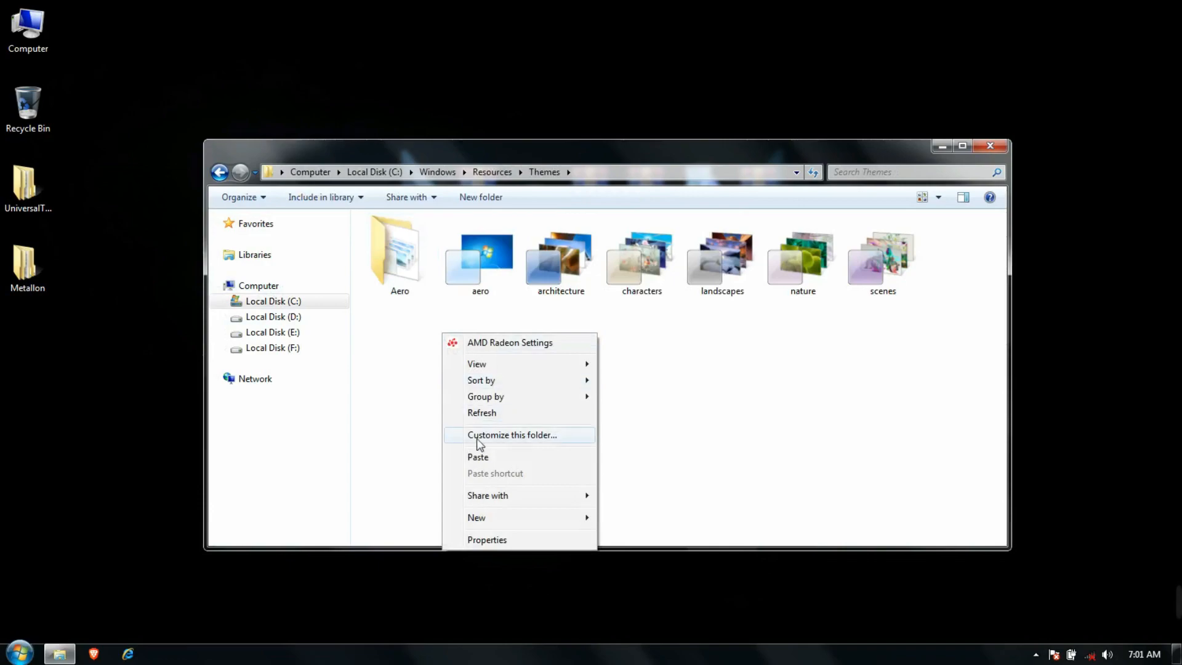
pyautogui.click(478, 457)
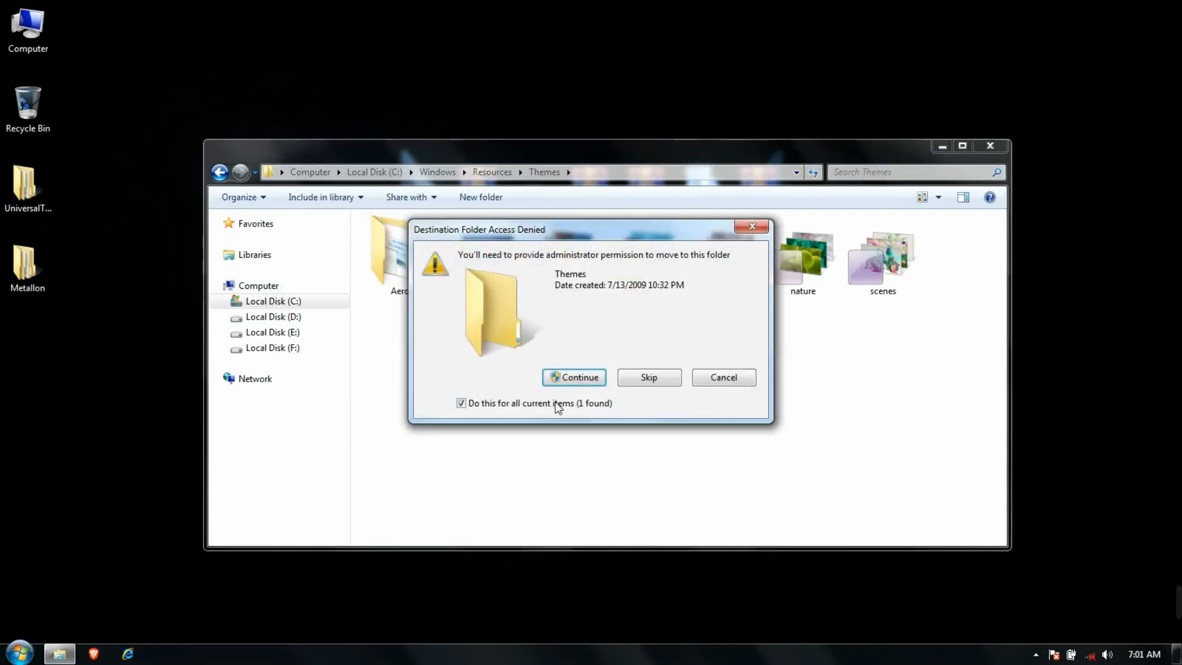
pyautogui.click(564, 383)
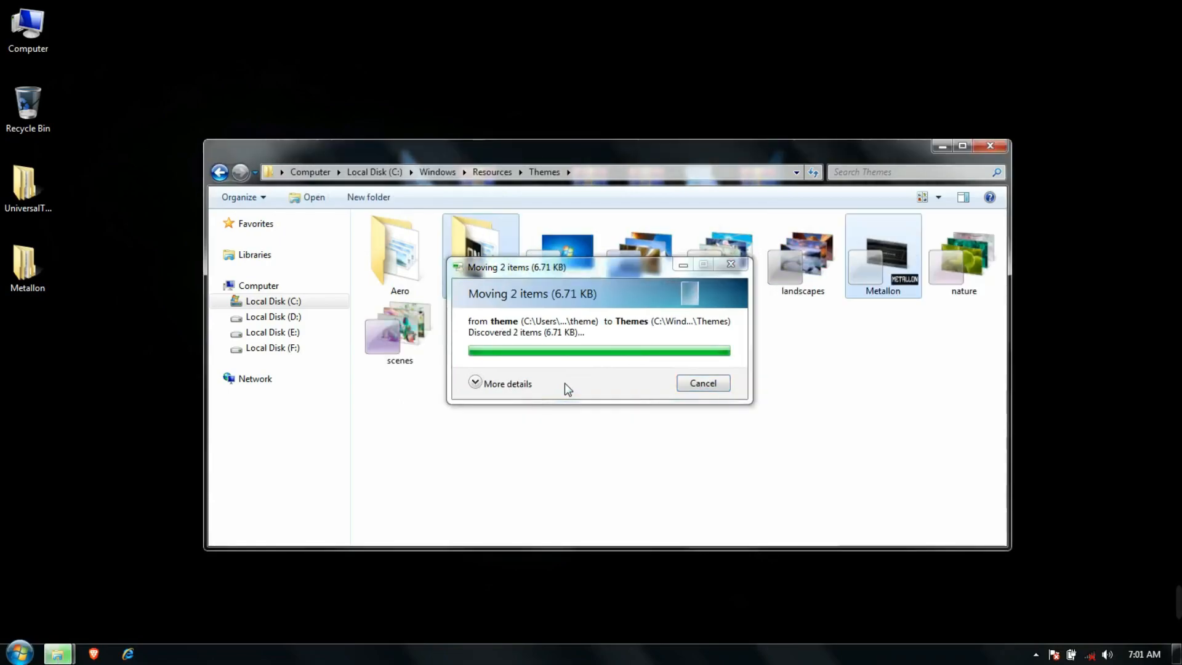
pyautogui.click(994, 150)
# Apply the installed Metallon theme and set the 4k-valorant-logo-ib-1600x900 image as the desktop background again
pyautogui.rightClick(994, 150)
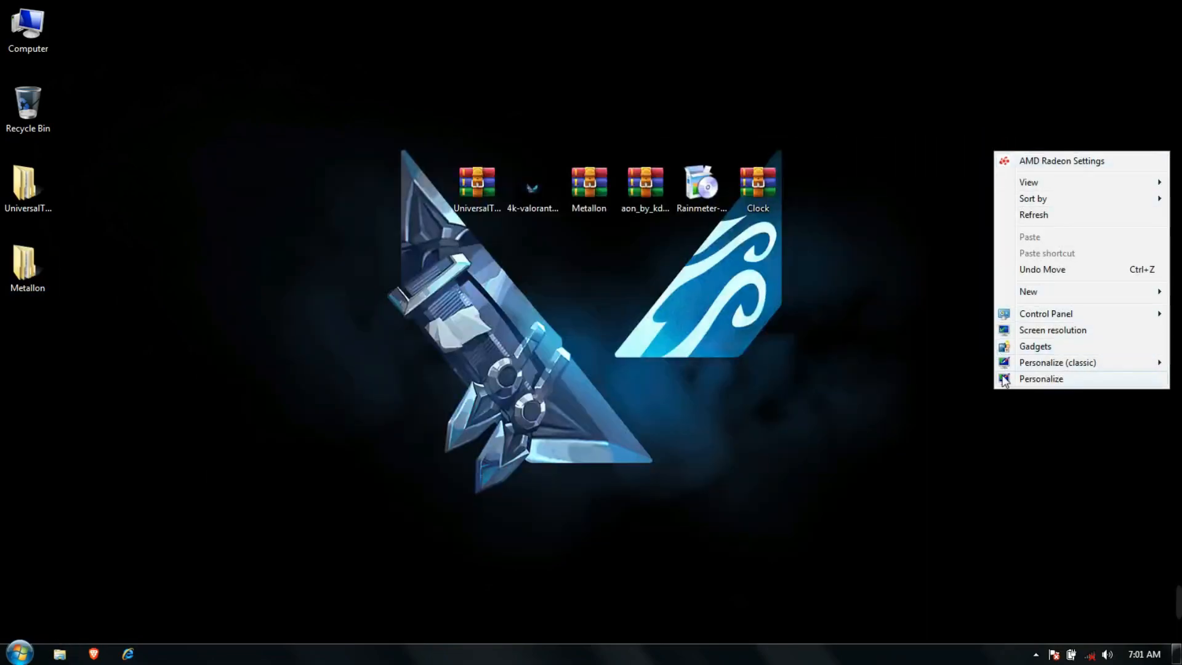
pyautogui.click(1041, 379)
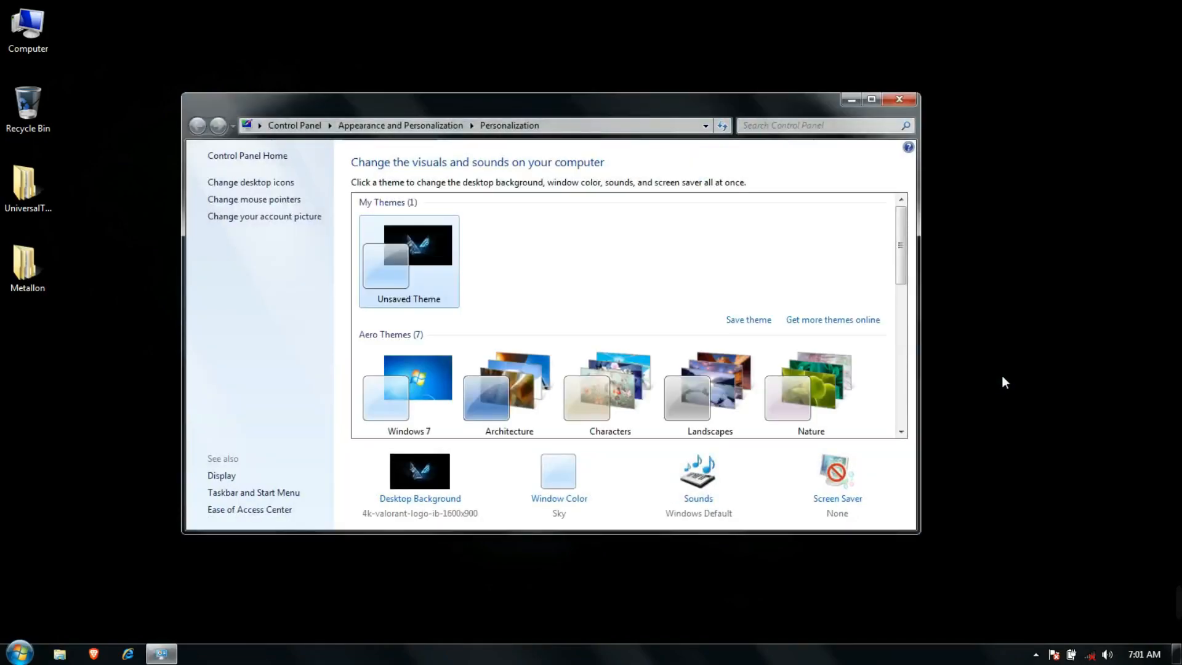
pyautogui.scroll(-3, 847, 379)
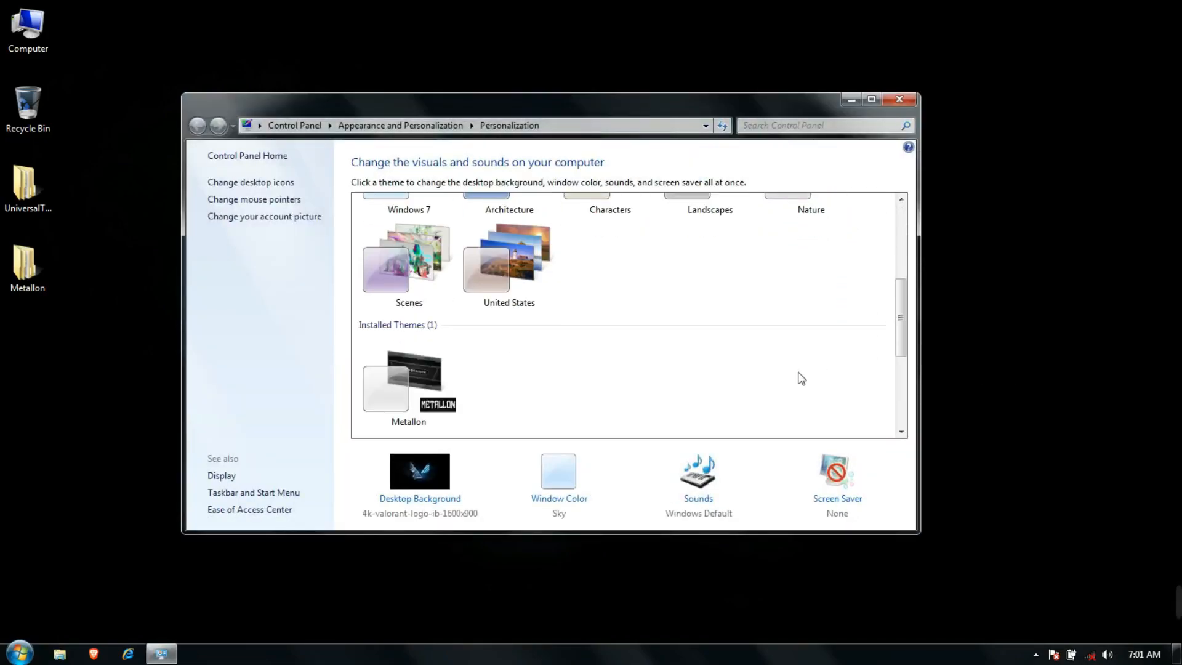
pyautogui.click(433, 384)
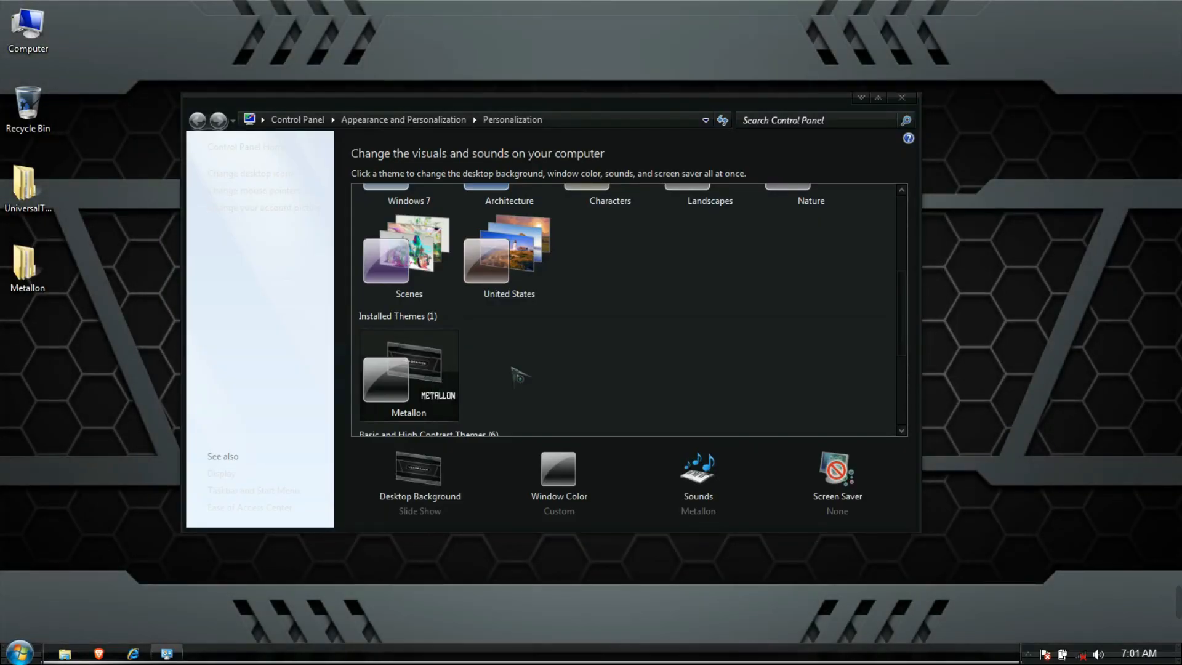
pyautogui.click(902, 98)
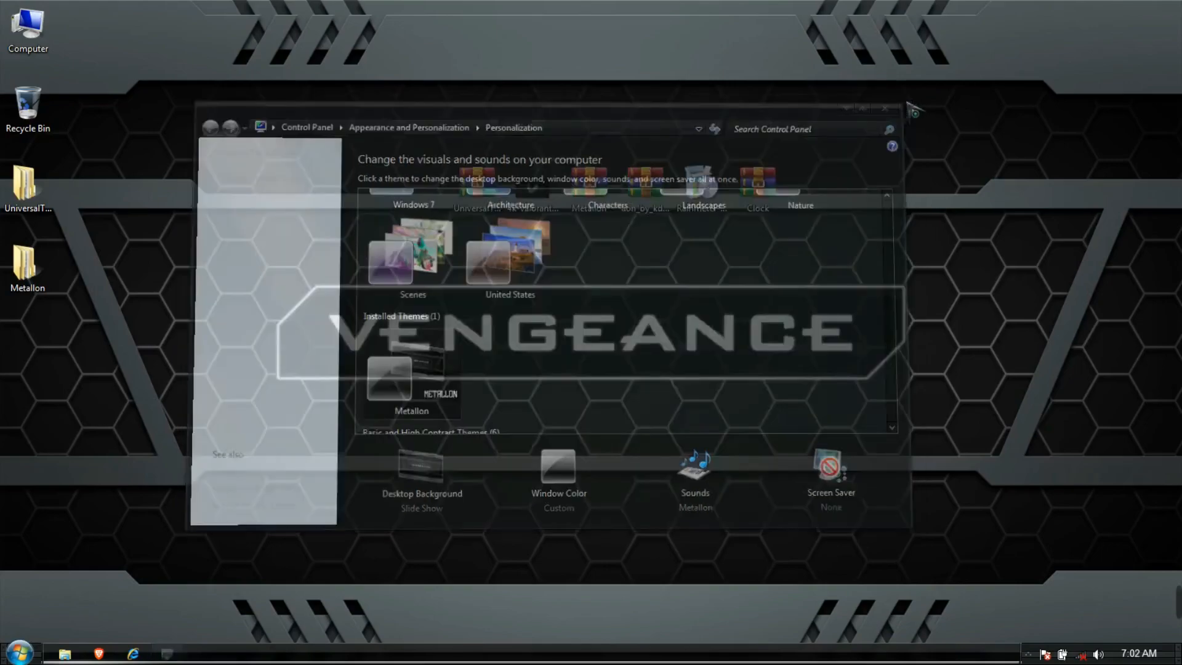
pyautogui.rightClick(558, 212)
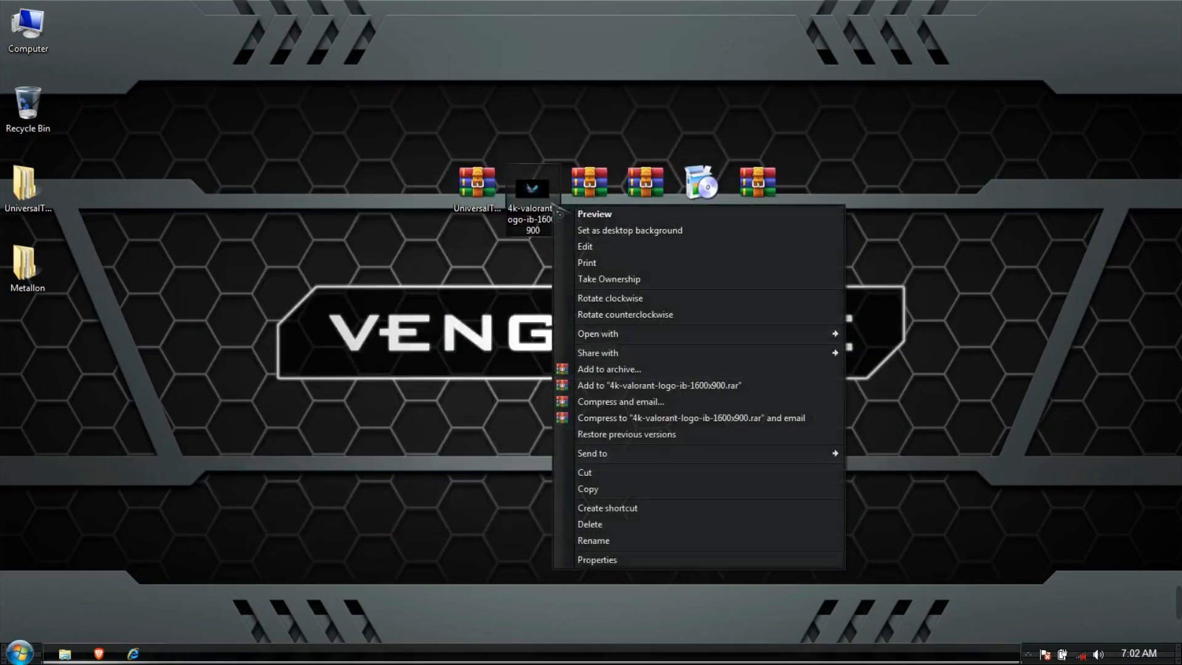
pyautogui.click(574, 231)
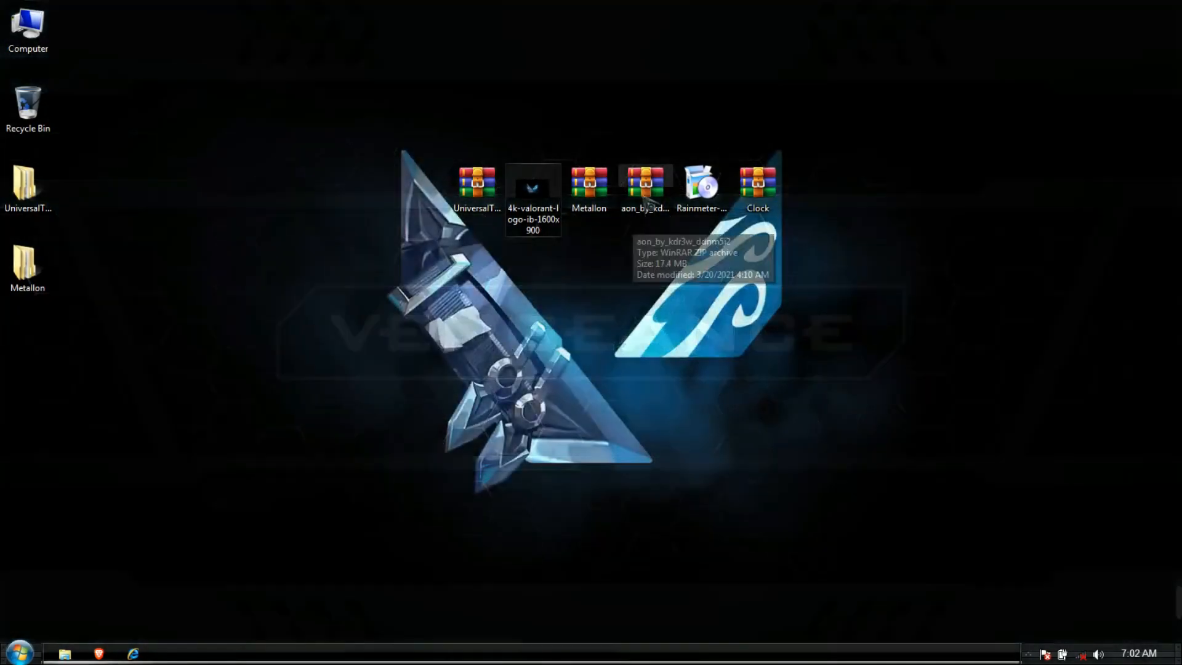
# Extract the aon_by_kdr3w_ddnm5j2 archive into a folder of the same name on the desktop
pyautogui.rightClick(645, 195)
pyautogui.click(685, 254)
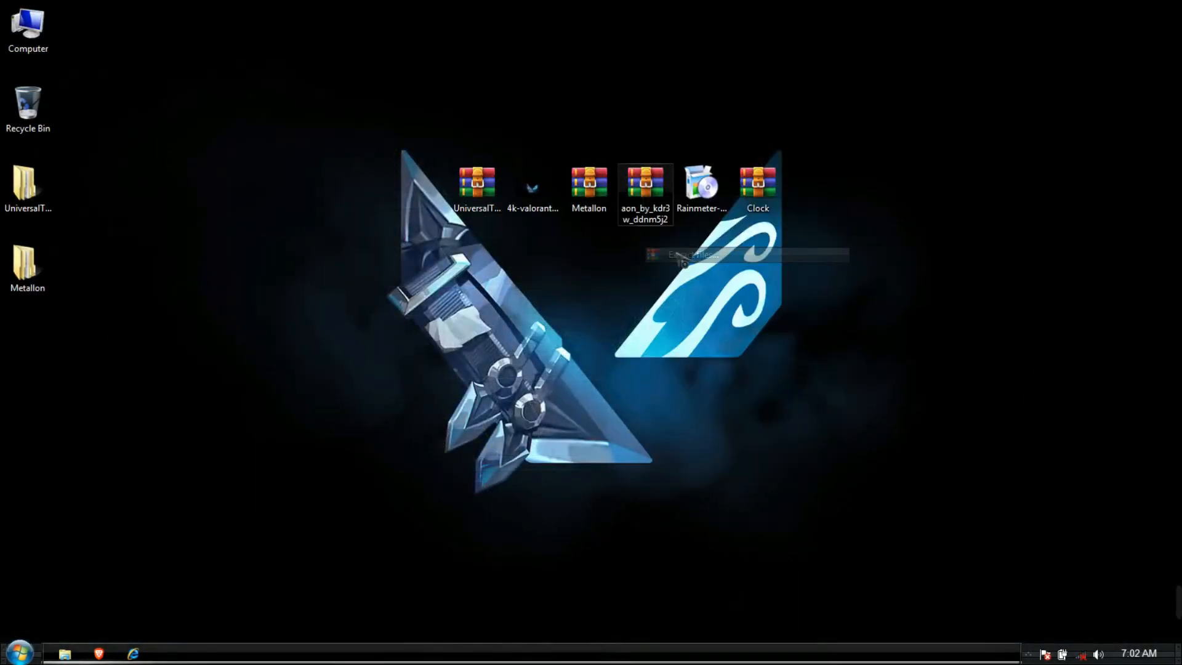
pyautogui.click(643, 490)
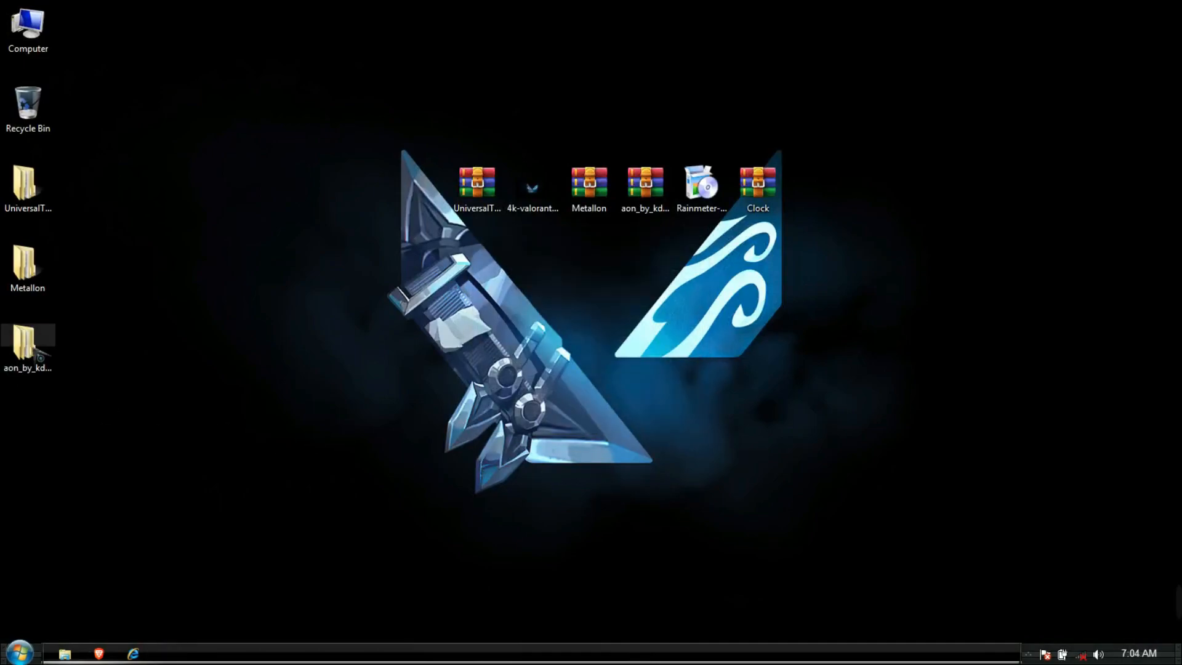
# Install the Aon - Gray icon pack from the extracted Ipack folder, accepting the agreement, patching all files, creating a restore point and rebooting at the end
pyautogui.doubleClick(31, 347)
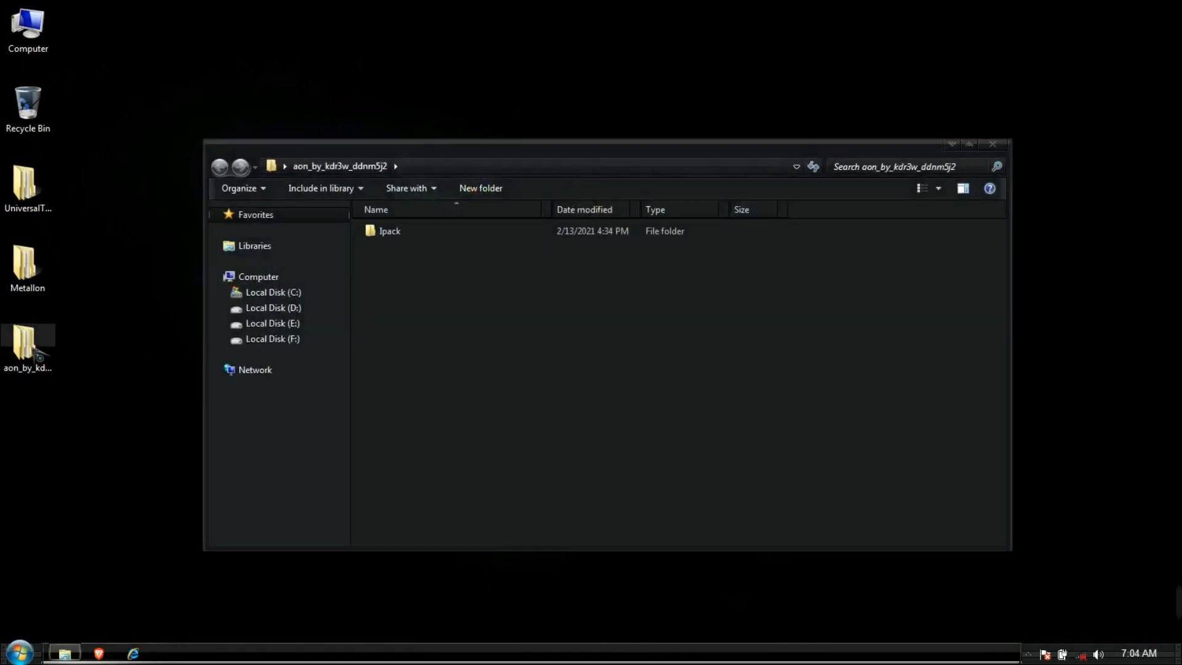
pyautogui.doubleClick(387, 237)
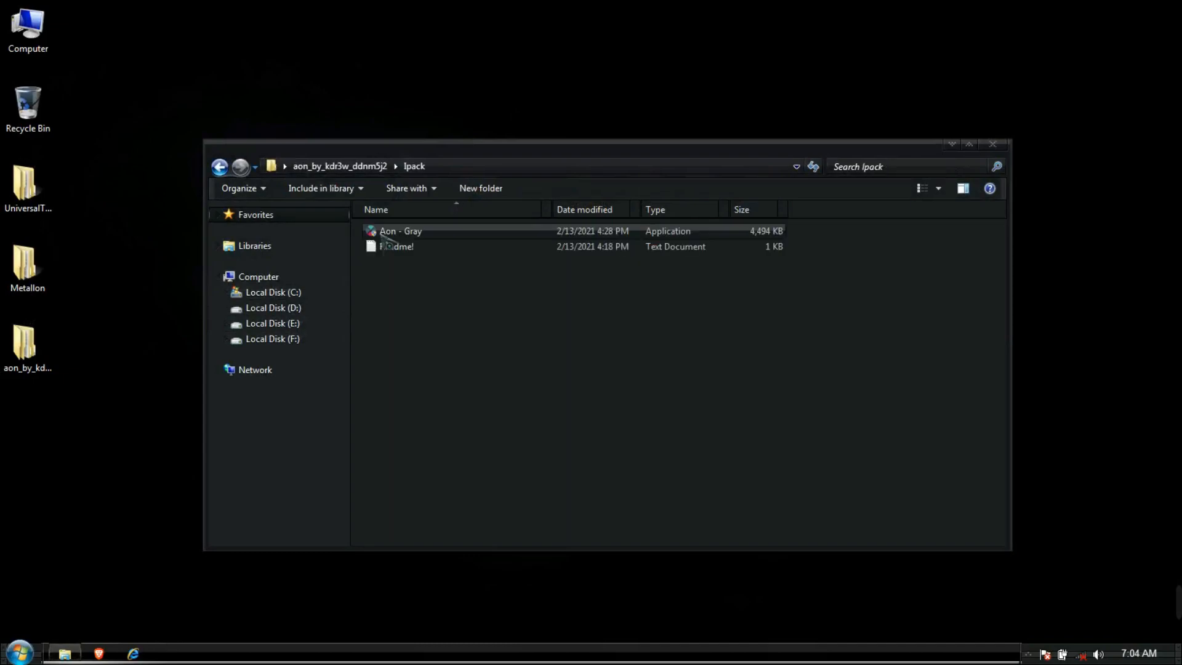
pyautogui.doubleClick(397, 233)
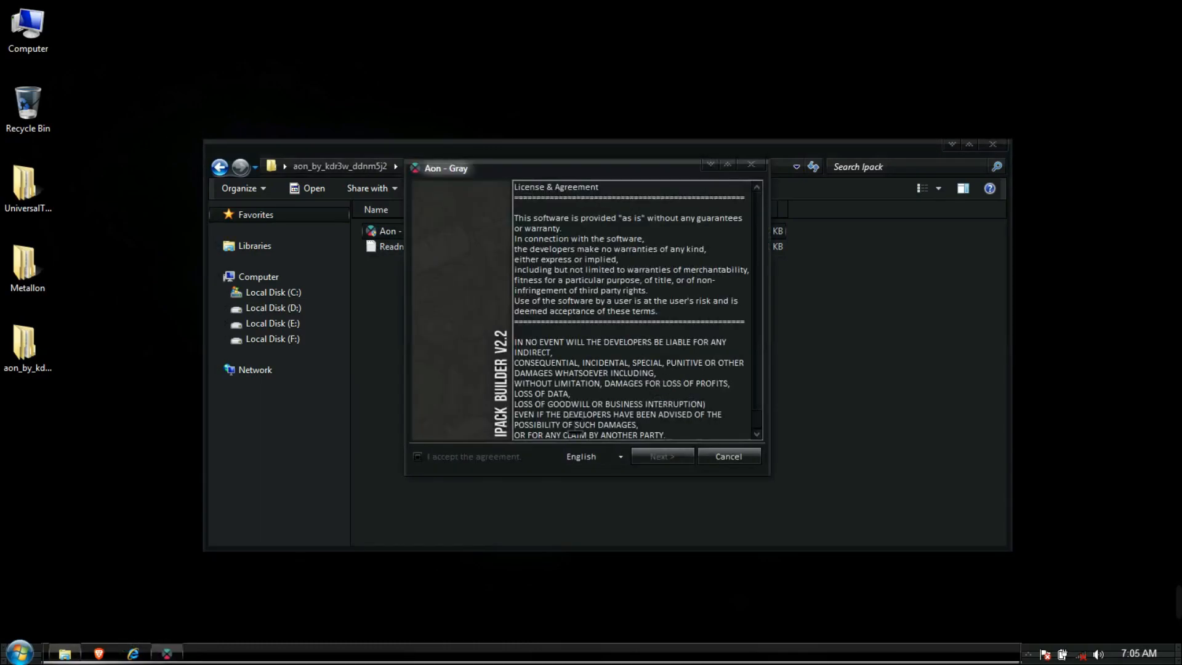
pyautogui.click(419, 458)
pyautogui.click(640, 463)
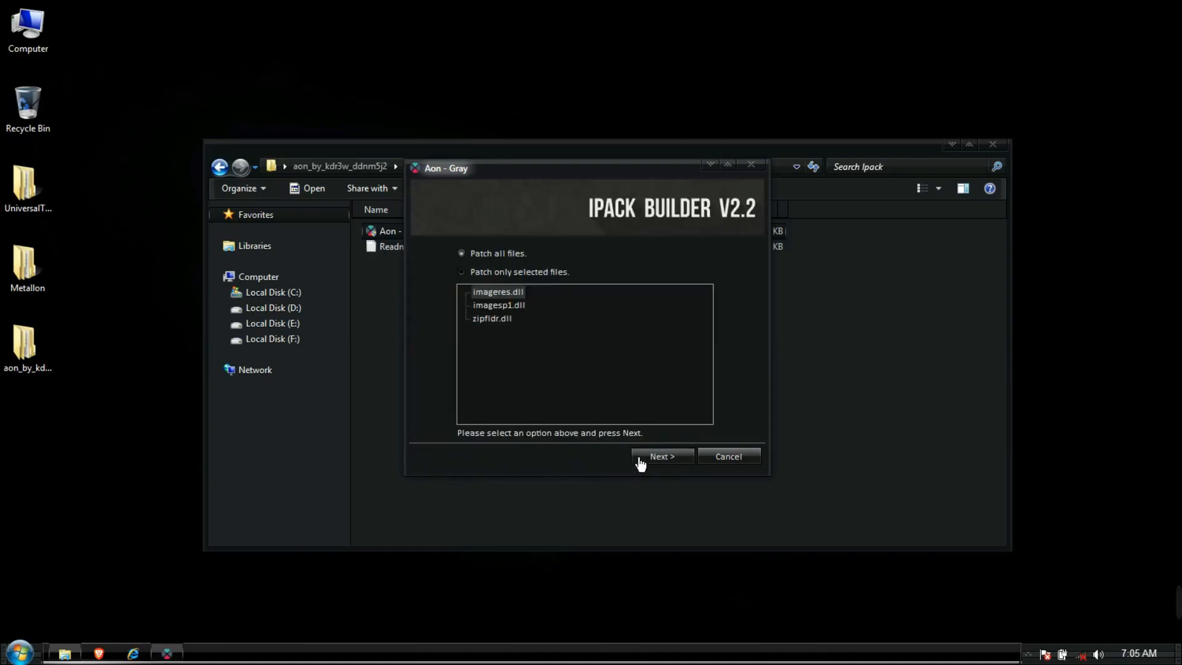
pyautogui.click(641, 463)
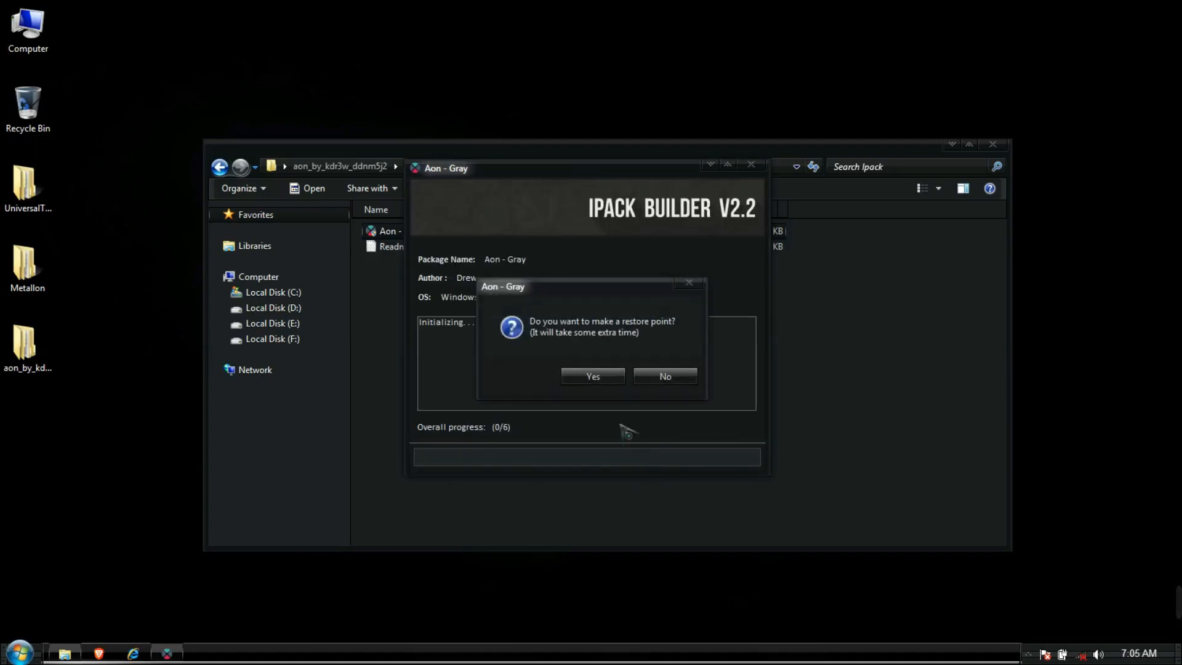
pyautogui.click(608, 382)
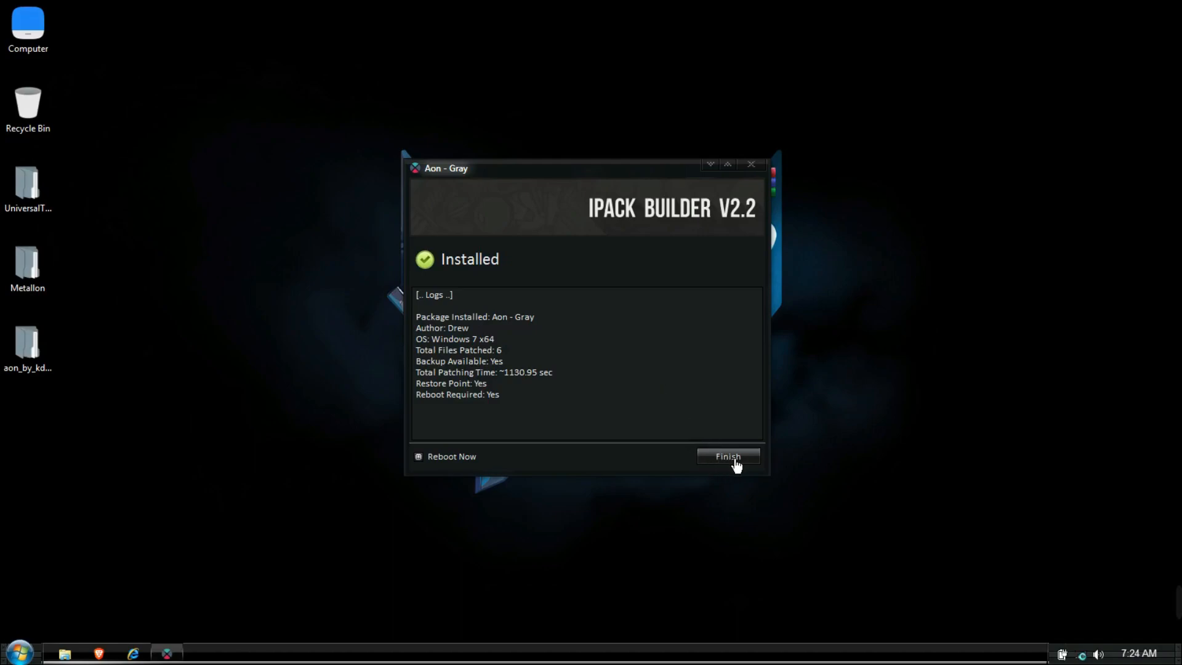
pyautogui.click(729, 456)
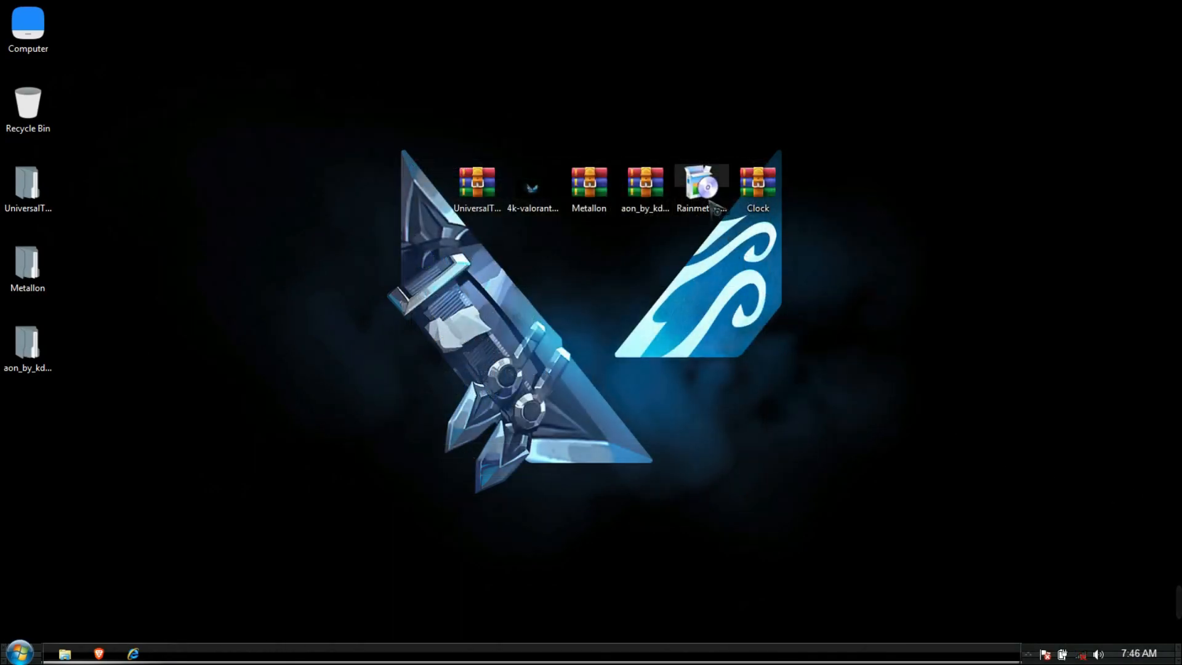
# Install Rainmeter from the desktop installer in English using the standard installation, and run it on completion
pyautogui.click(716, 207)
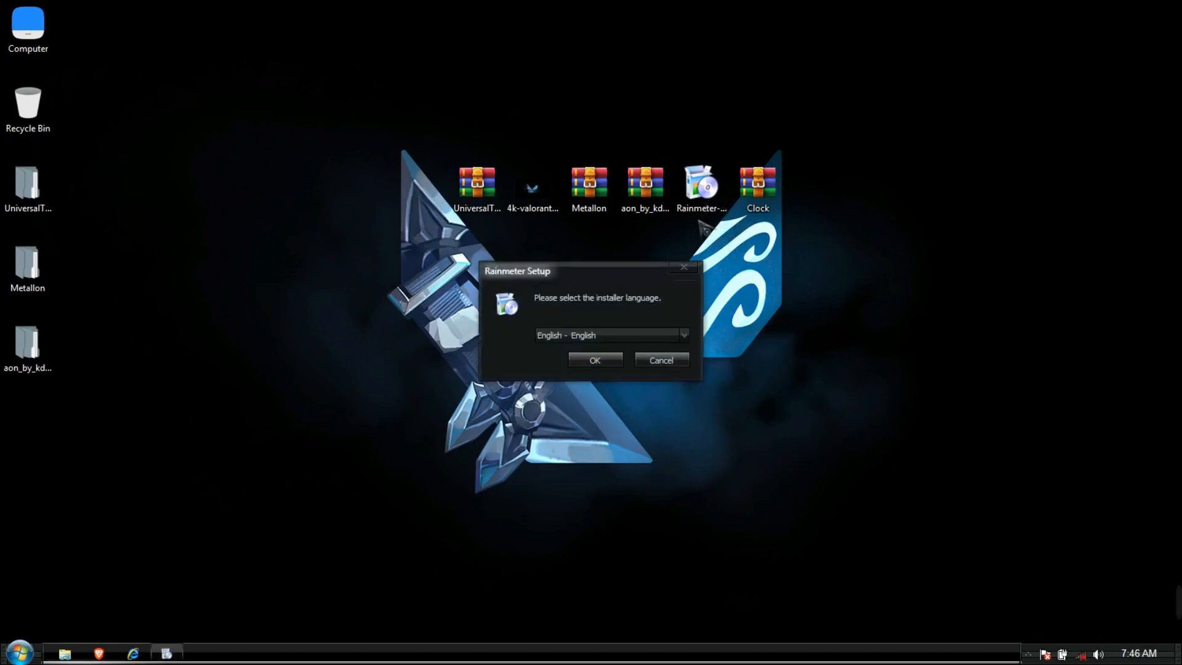
pyautogui.click(607, 367)
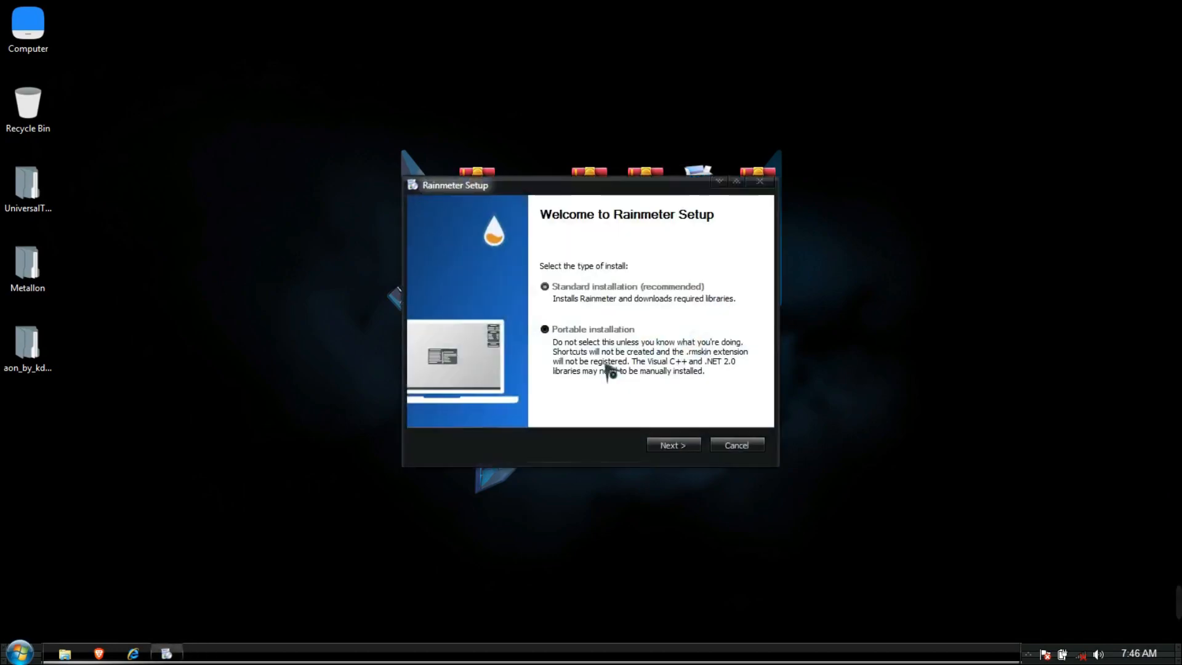
pyautogui.click(665, 448)
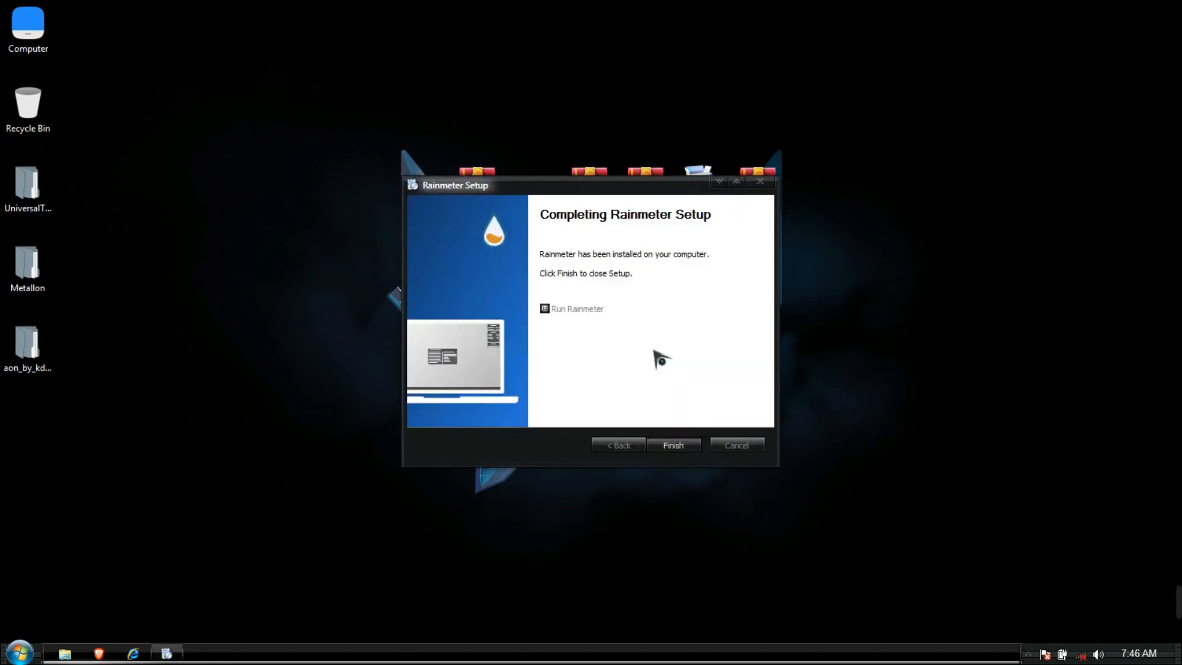
pyautogui.click(674, 445)
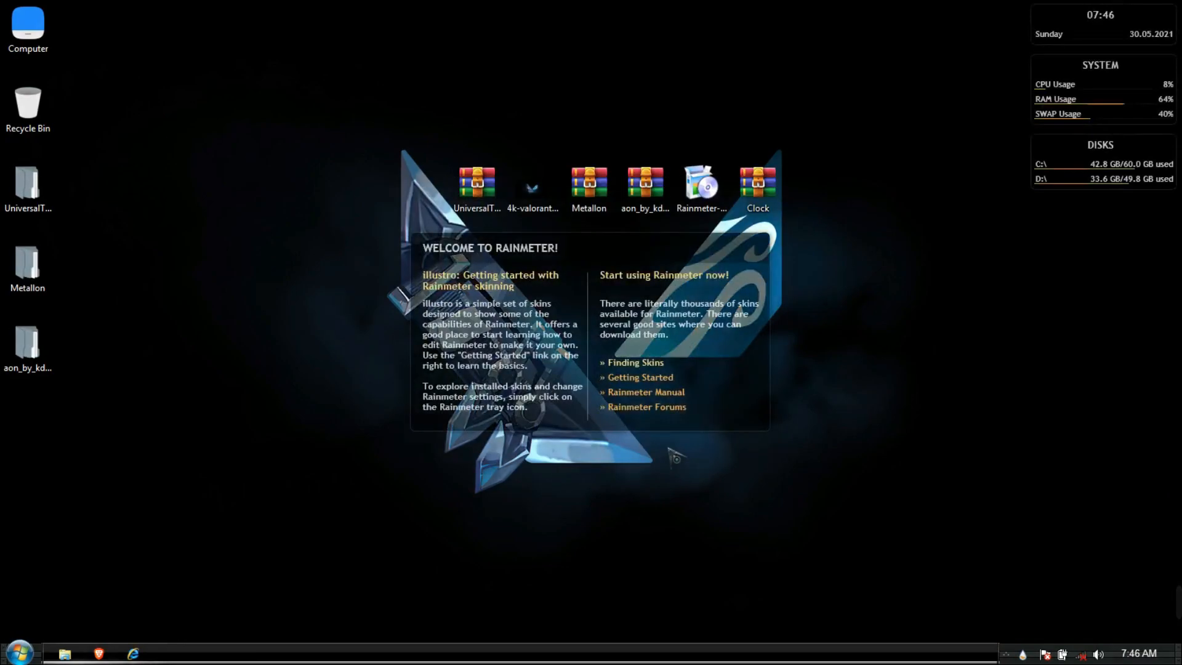
# Unload the default illustro Welcome, Disks, System and Clock skins from the desktop
pyautogui.rightClick(666, 426)
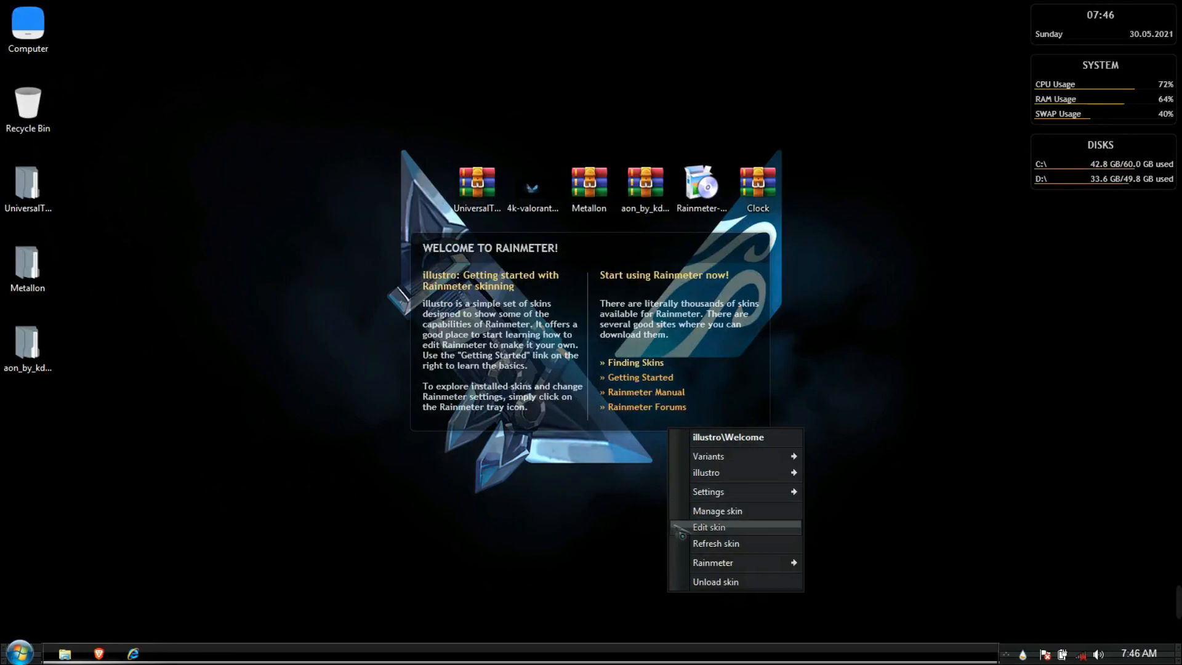
pyautogui.click(692, 584)
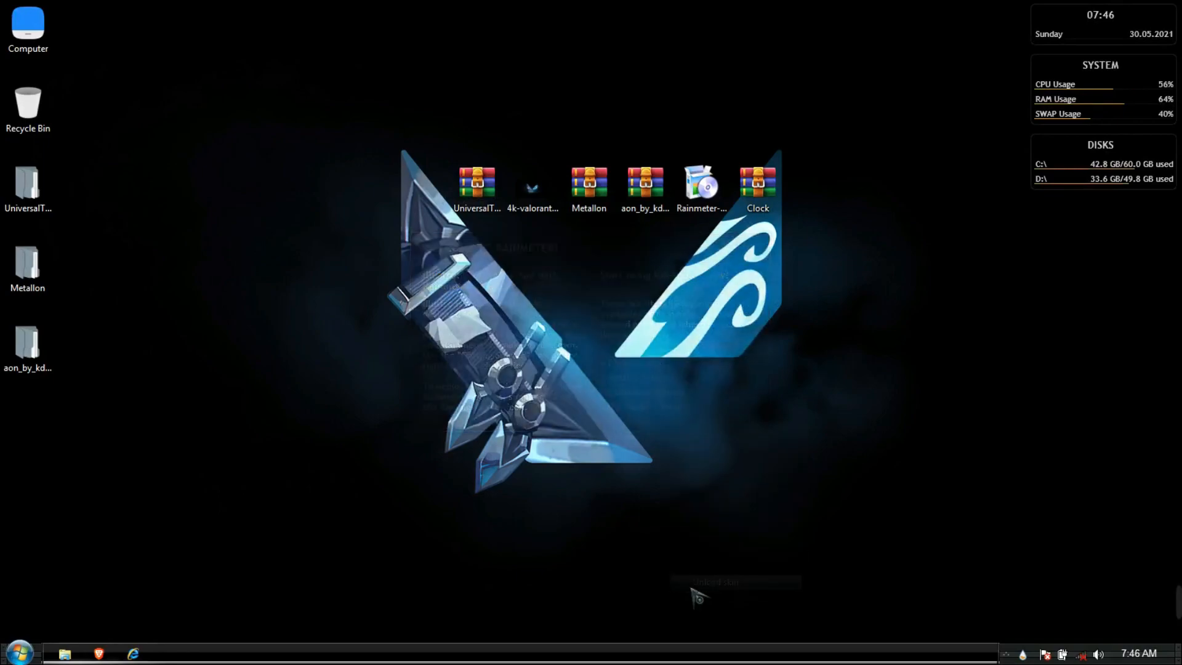
pyautogui.rightClick(1098, 177)
pyautogui.click(1108, 330)
pyautogui.rightClick(1086, 117)
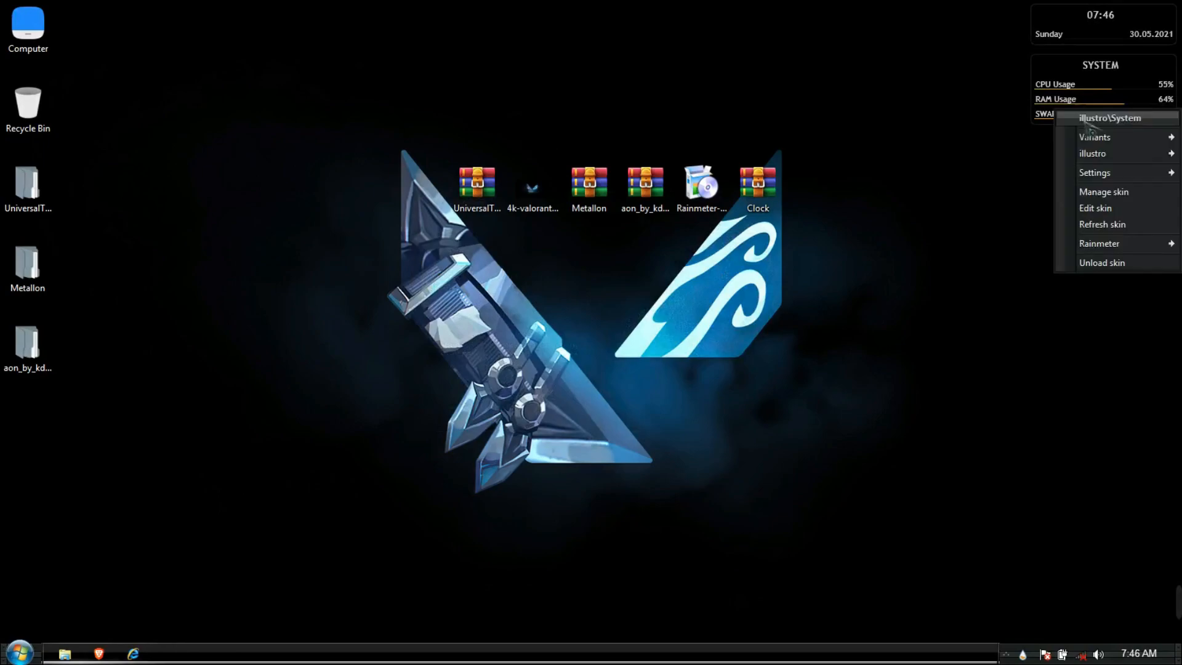
pyautogui.click(1089, 263)
pyautogui.rightClick(1116, 46)
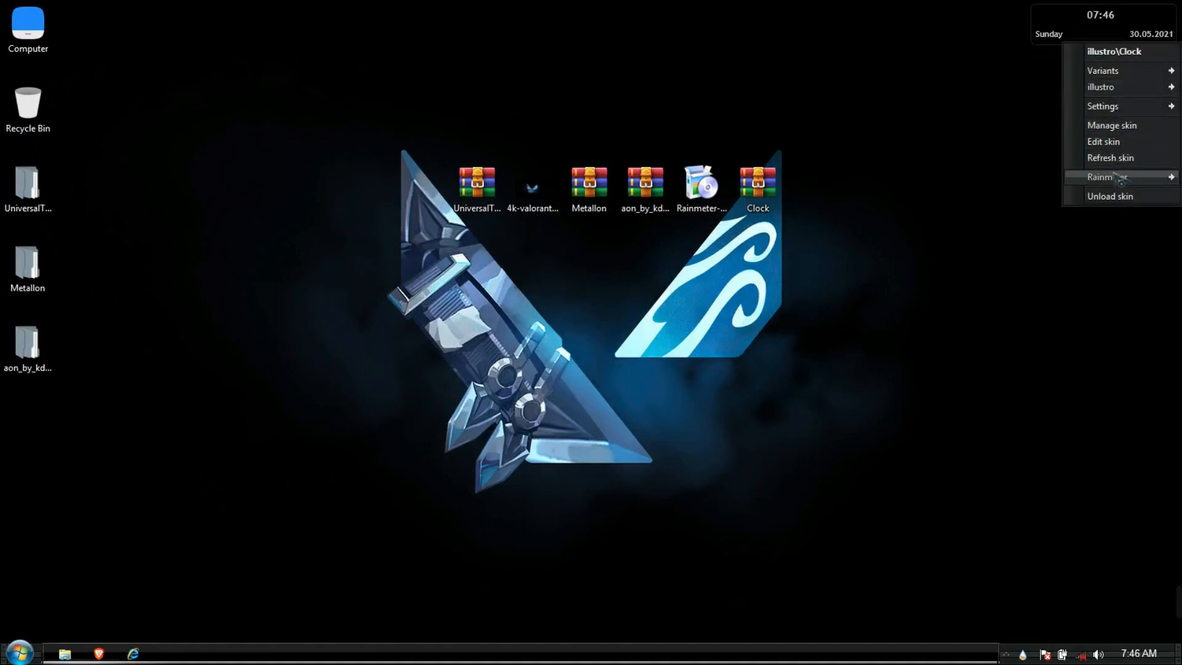
pyautogui.click(1108, 198)
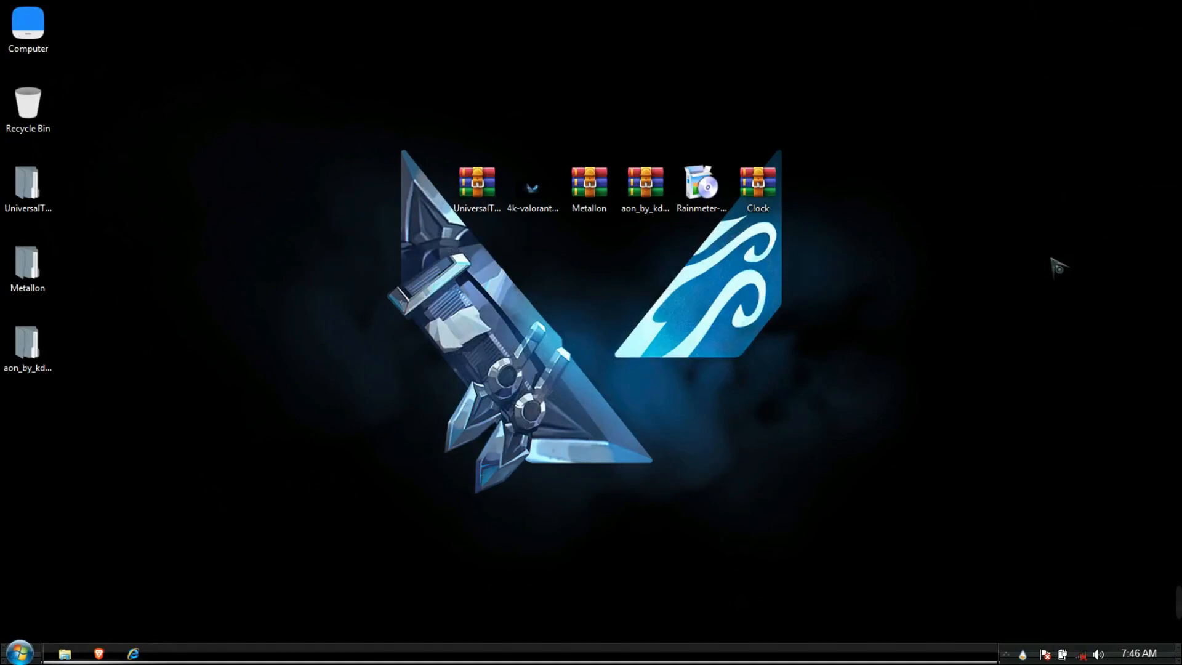
# Extract the Clock archive into a Clock folder on the desktop
pyautogui.rightClick(759, 196)
pyautogui.click(796, 253)
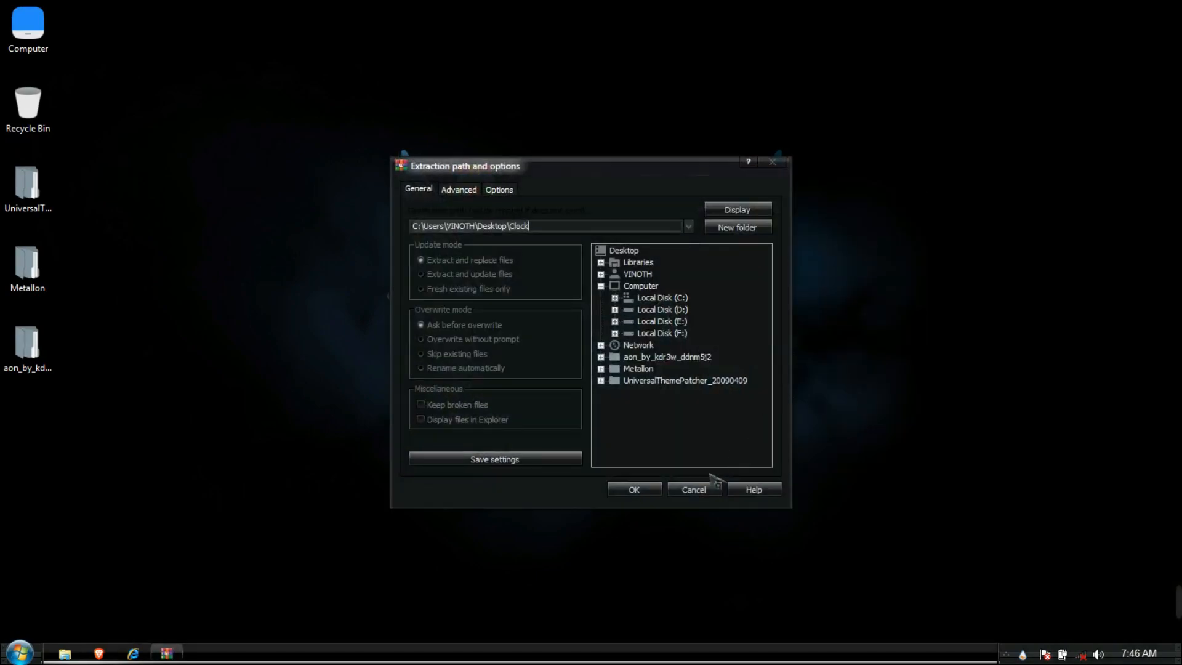
pyautogui.click(656, 492)
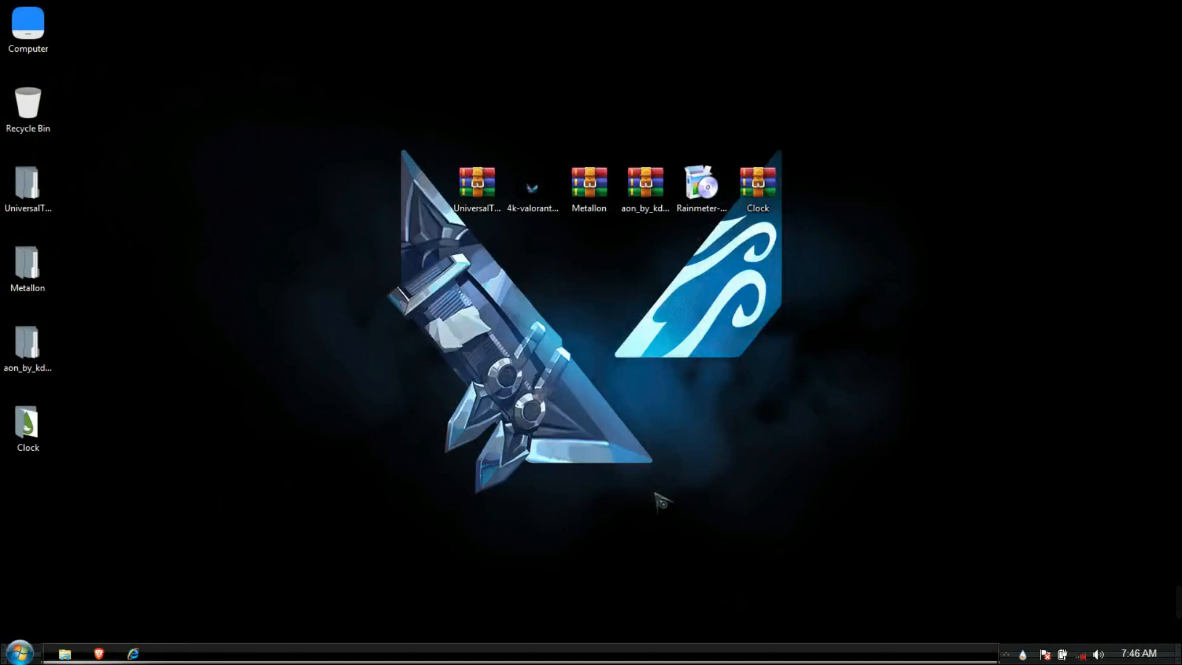
# Show the extracted Clock folder's contents as larger icons and cut the Ageo folder from it
pyautogui.doubleClick(28, 424)
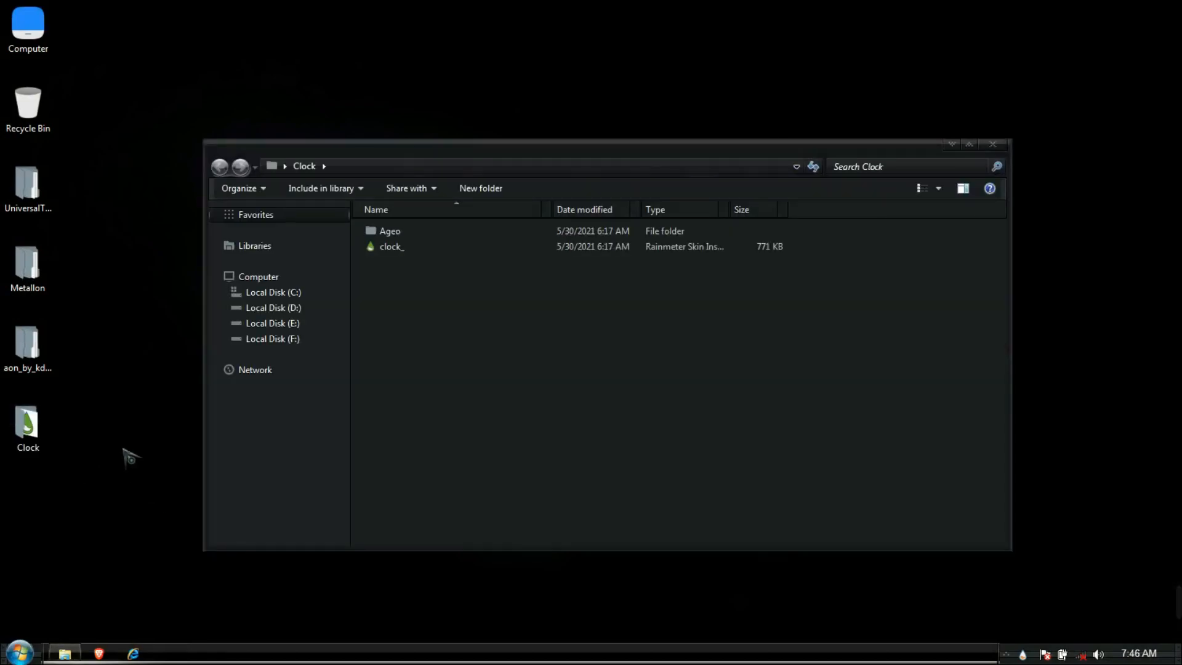
pyautogui.keyDown('ctrl'); pyautogui.scroll(3, 405, 291); pyautogui.keyUp('ctrl')
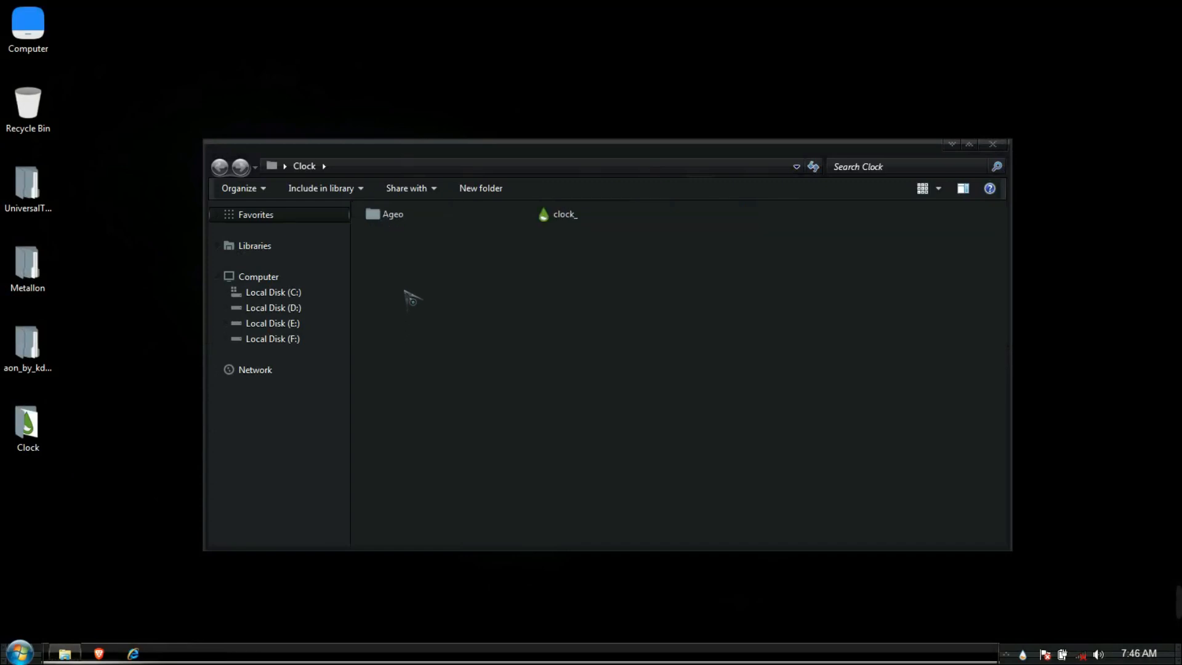
pyautogui.click(449, 240)
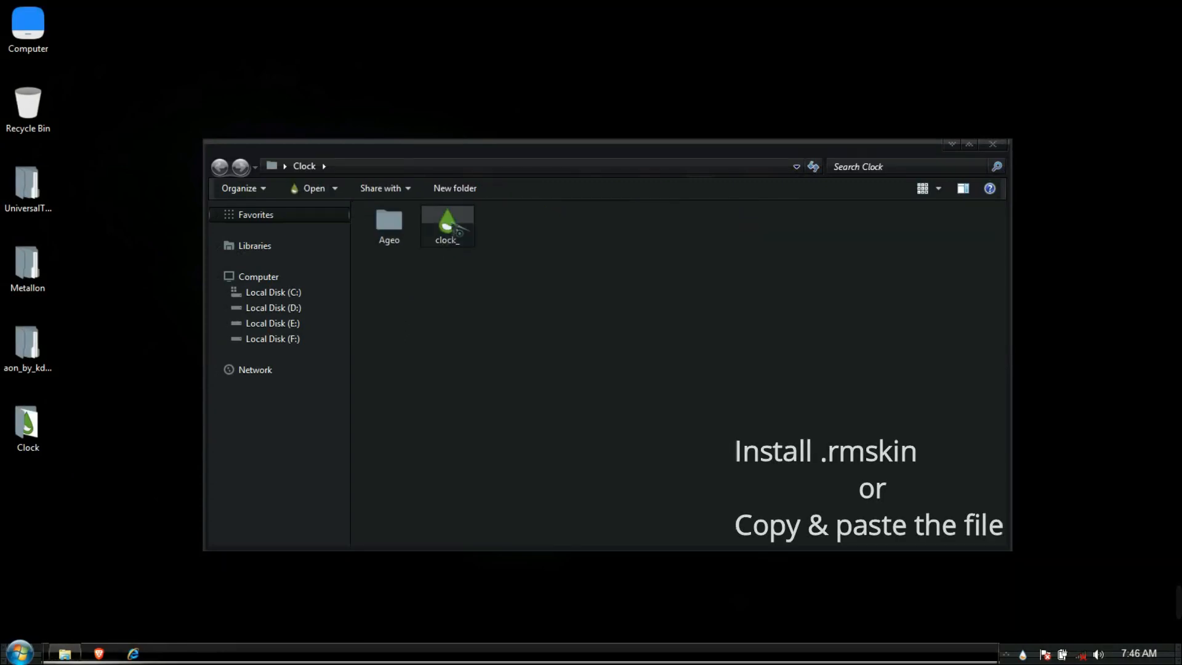
pyautogui.rightClick(406, 229)
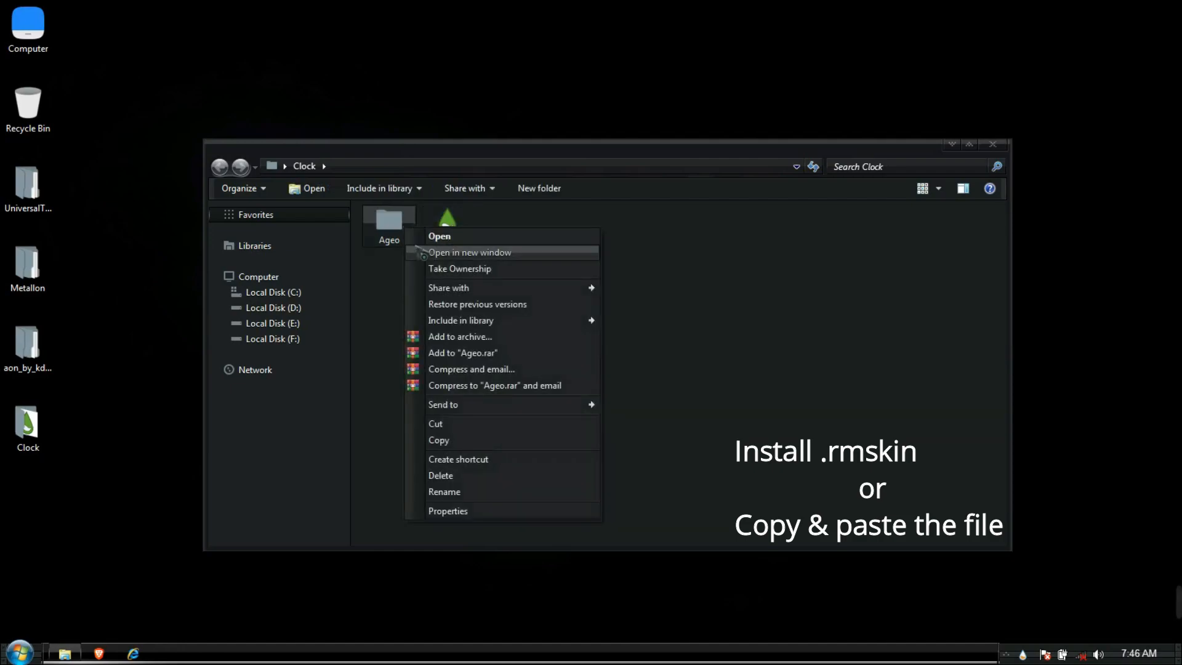
pyautogui.click(432, 424)
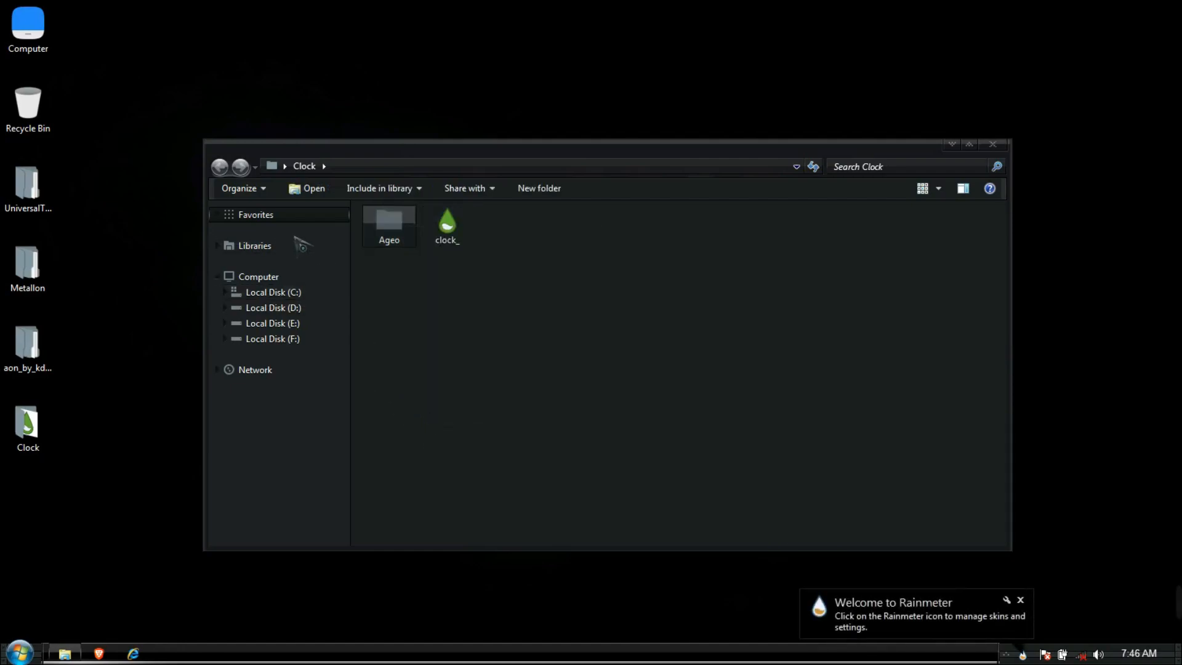
# Paste the Ageo folder into the Rainmeter Skins folder in the Documents library and close the window
pyautogui.click(285, 219)
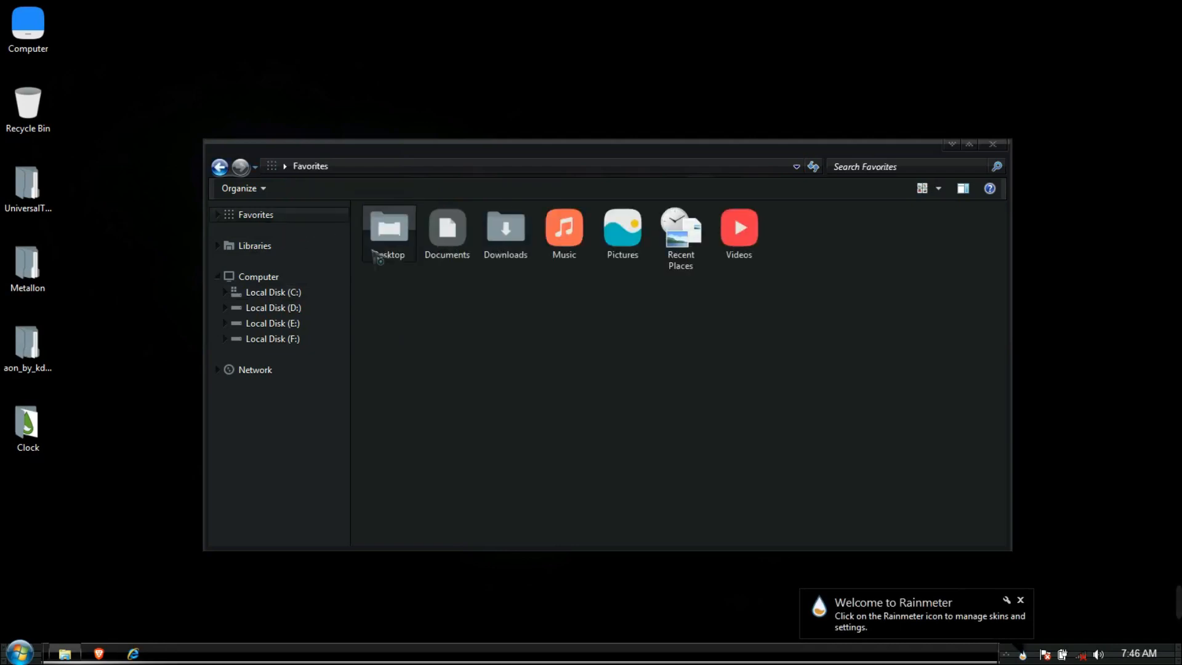
pyautogui.doubleClick(463, 249)
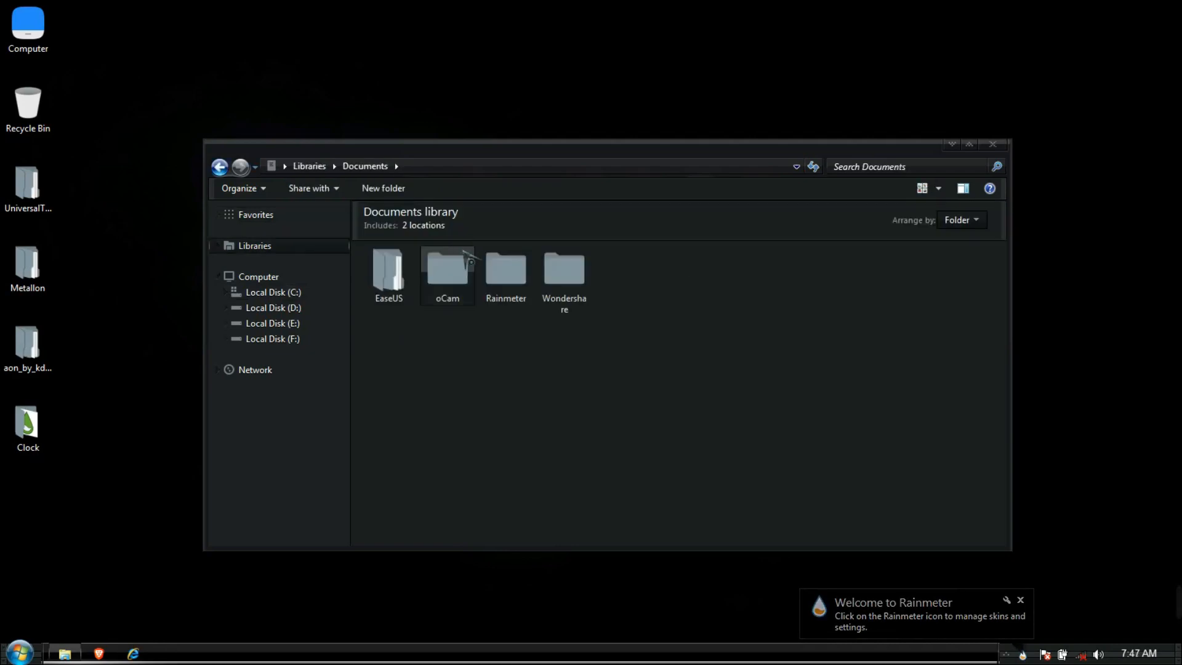
pyautogui.doubleClick(506, 277)
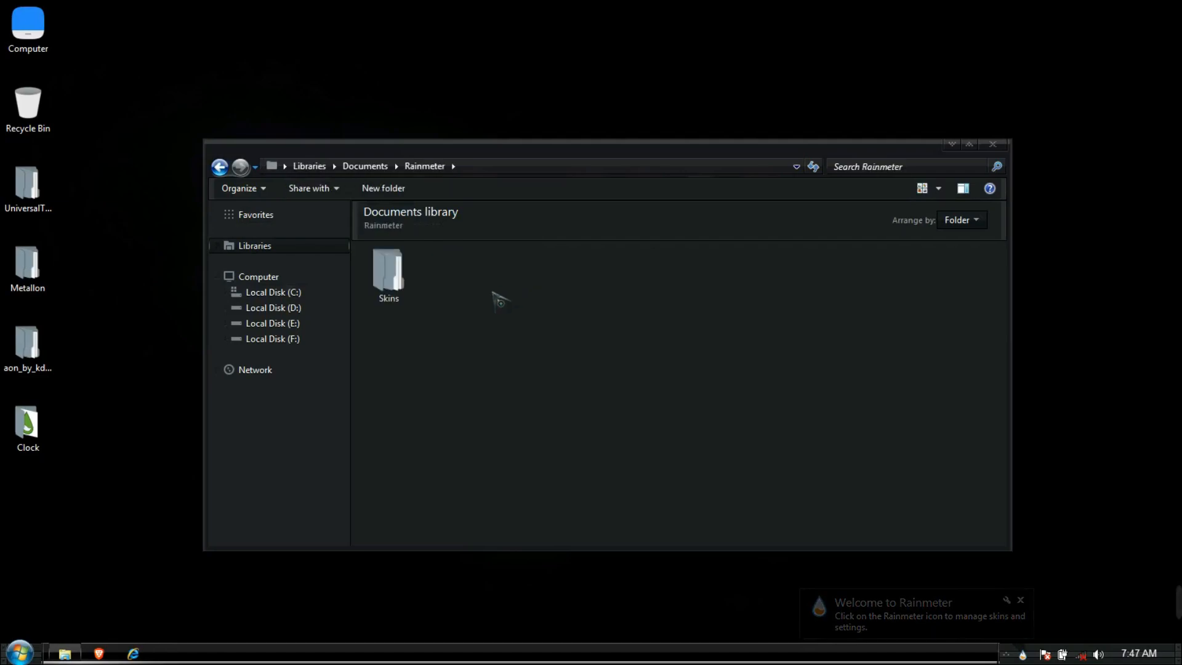
pyautogui.doubleClick(405, 289)
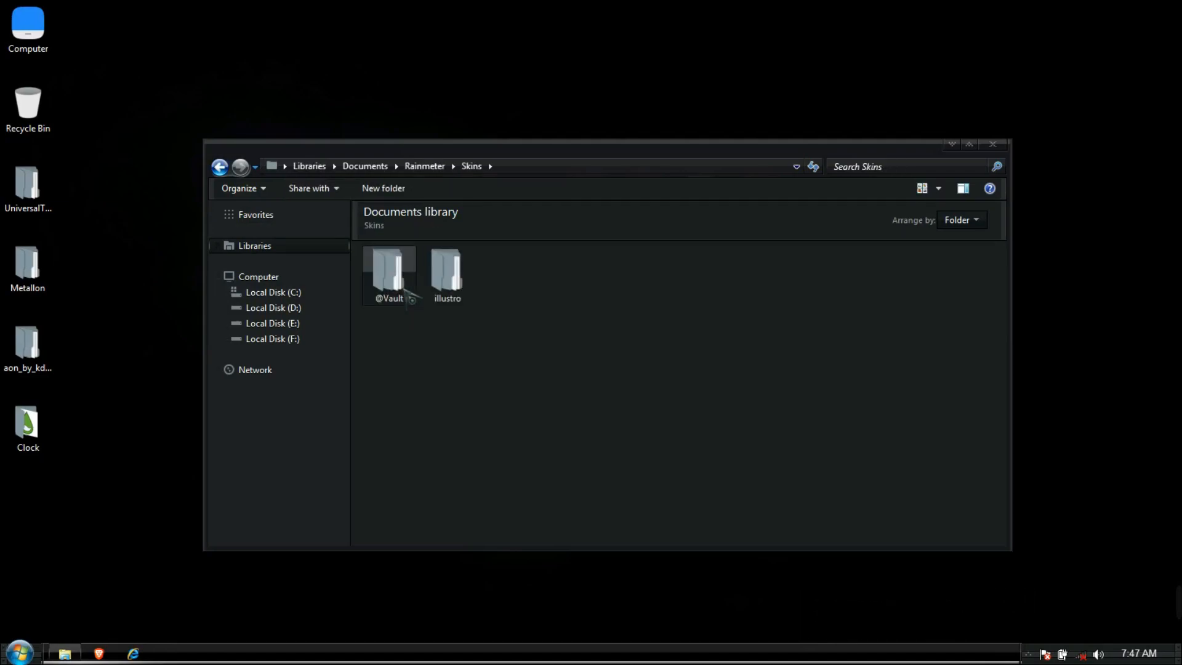
pyautogui.rightClick(567, 316)
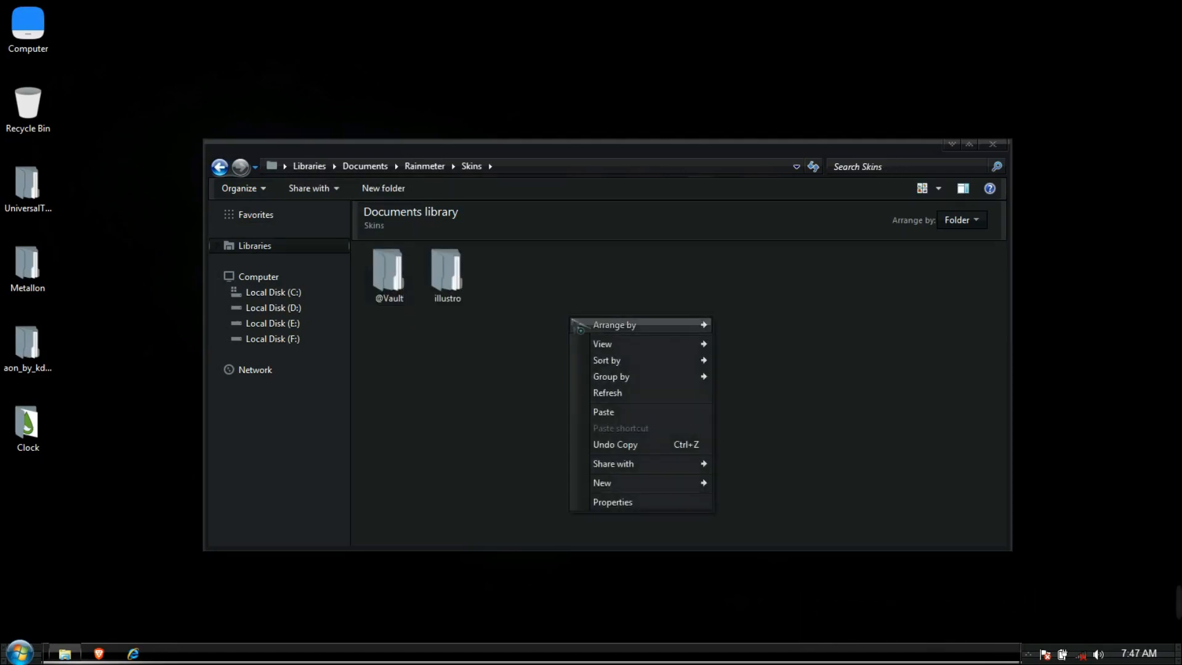
pyautogui.click(608, 408)
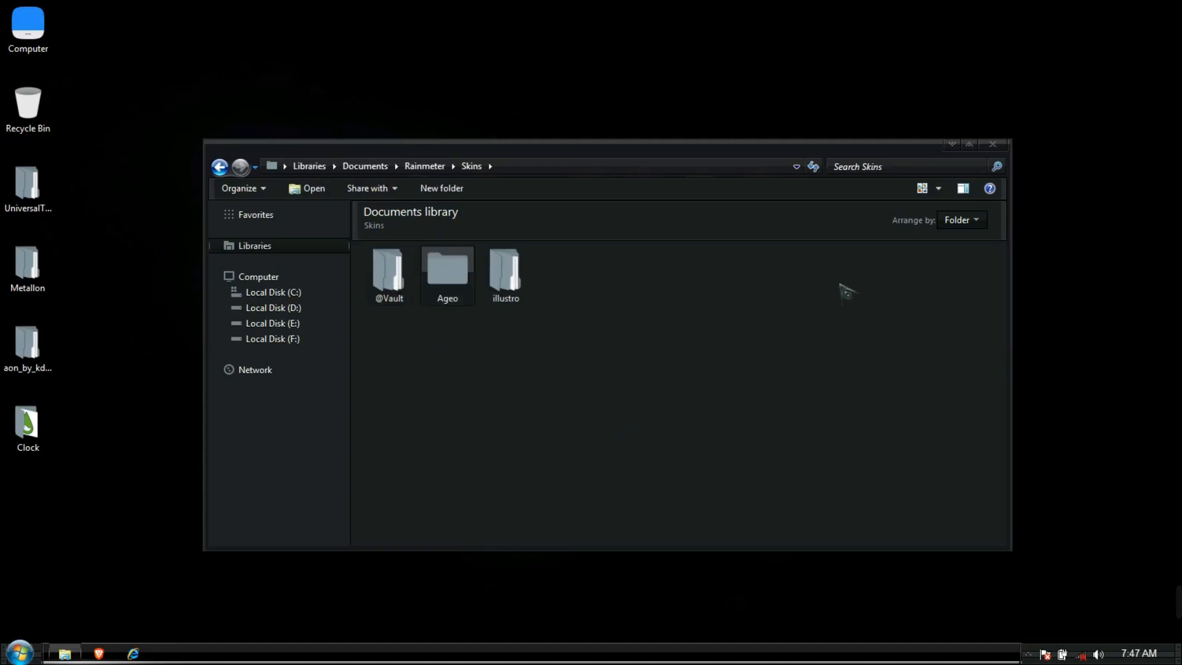
pyautogui.click(992, 144)
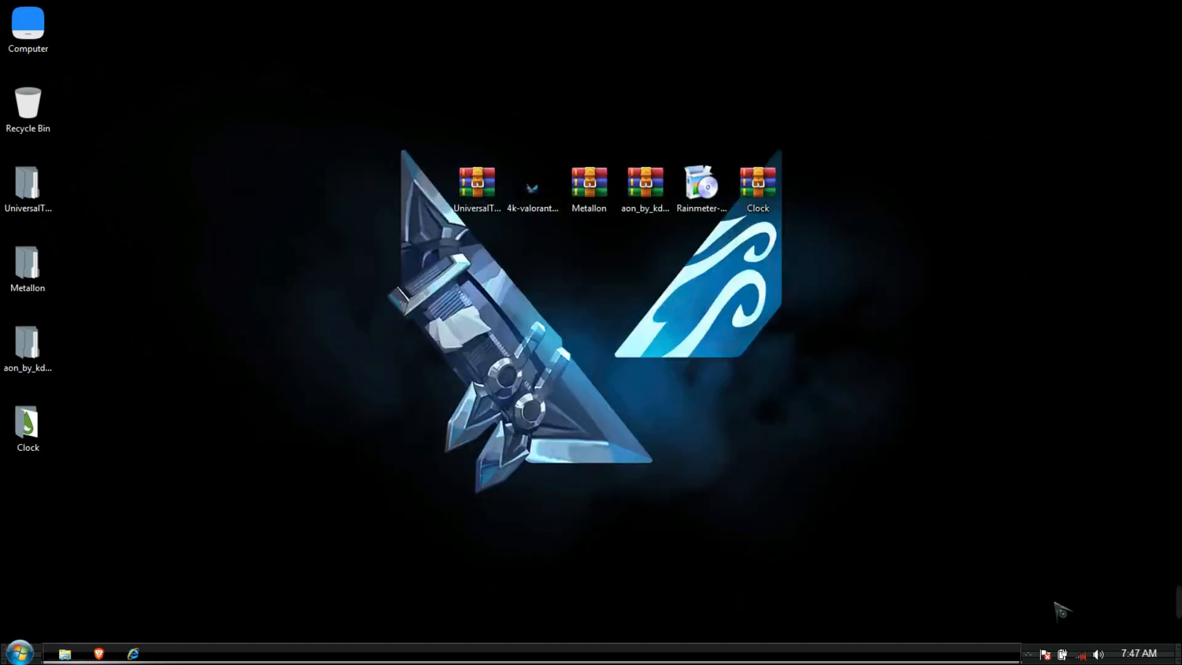
# Refresh all skins in Rainmeter's manager, load Time and Date.ini from the Ageo skin, and close the manager
pyautogui.click(1029, 655)
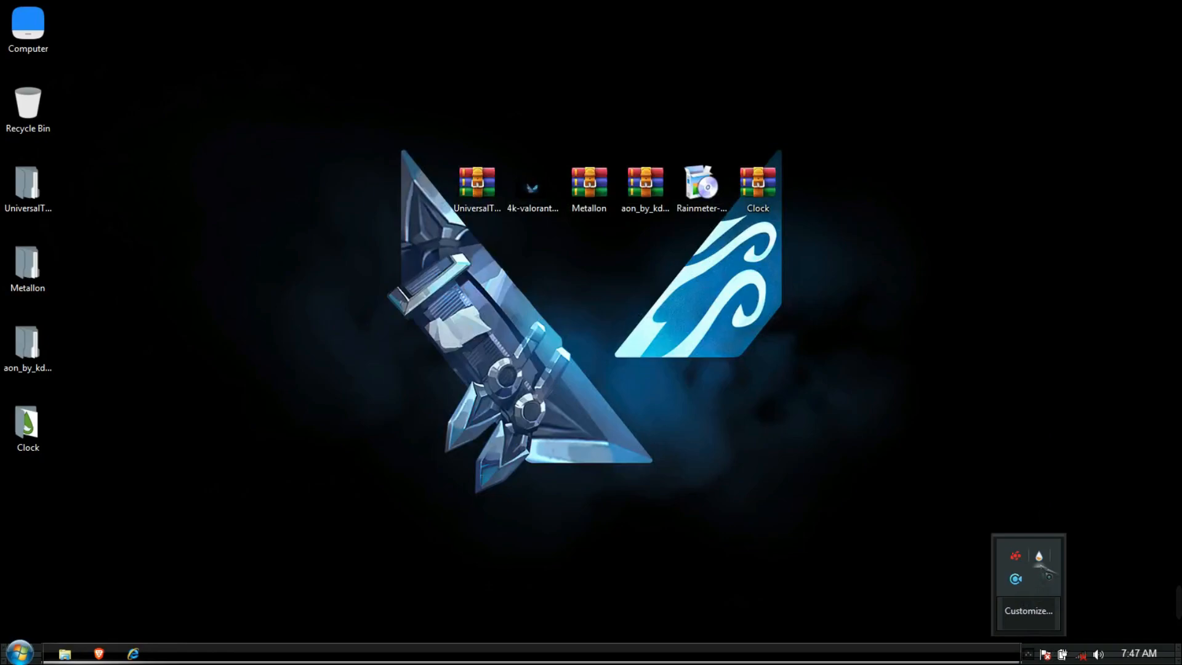
pyautogui.click(1039, 556)
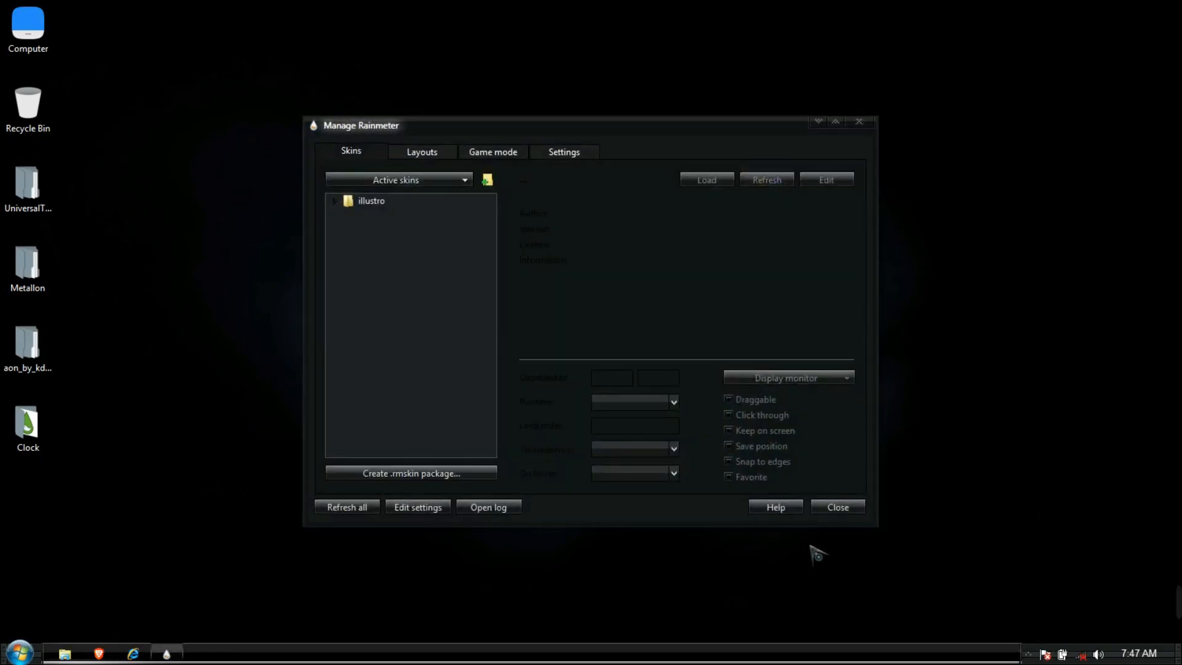
pyautogui.click(345, 505)
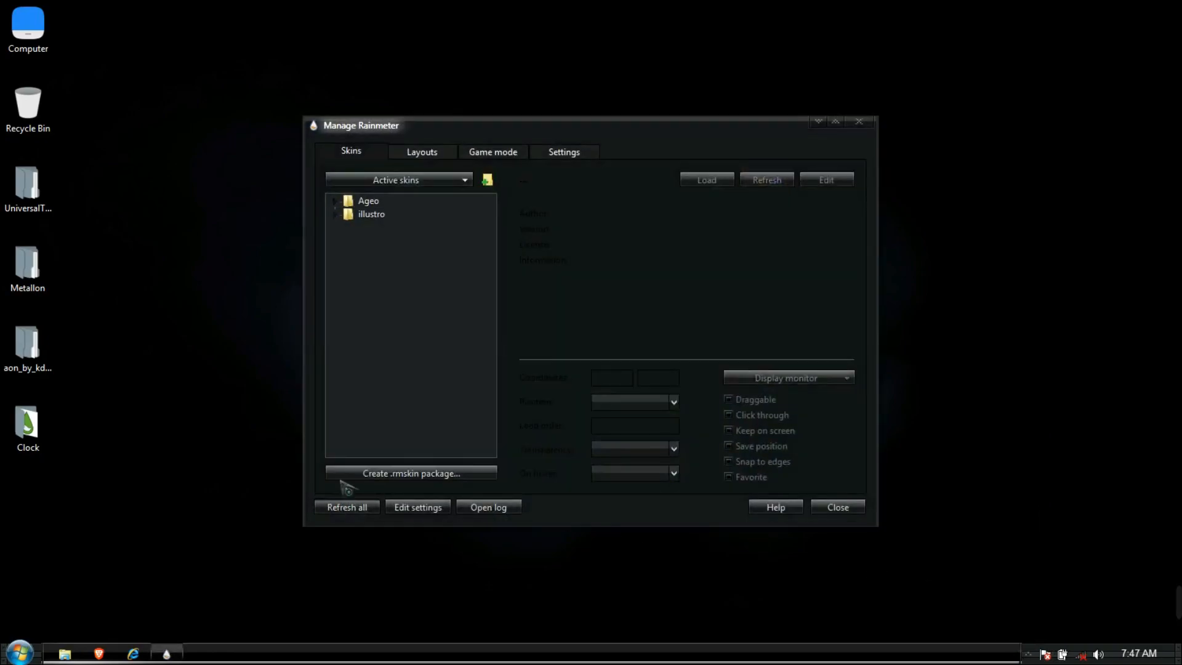
pyautogui.click(336, 201)
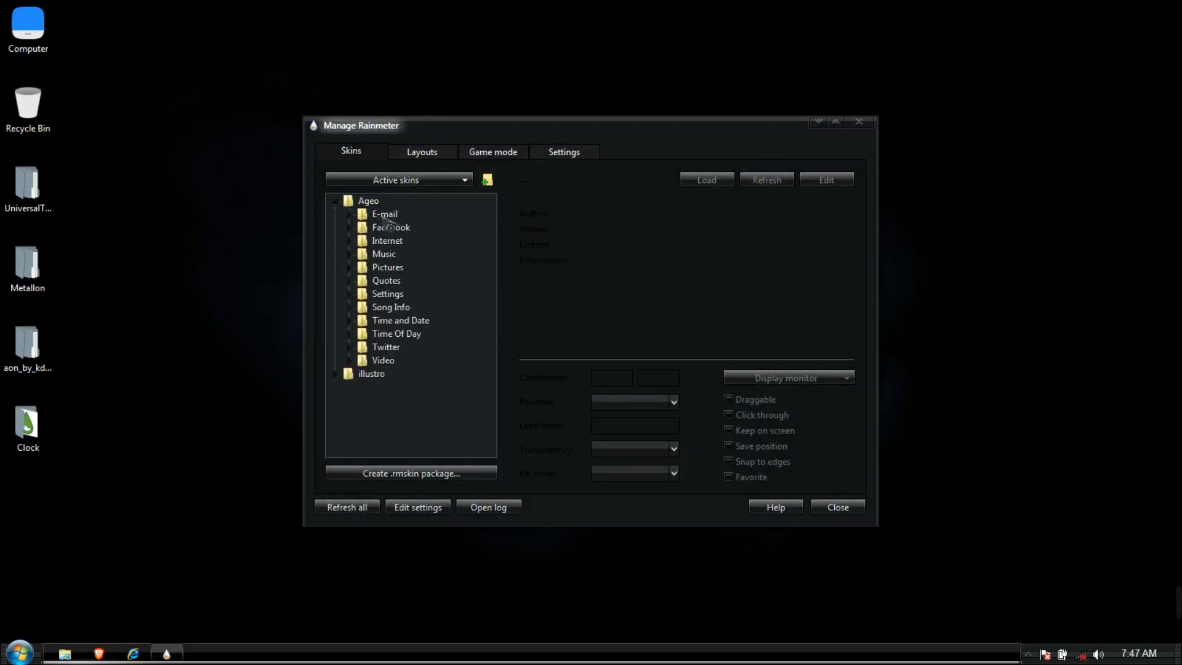
pyautogui.doubleClick(399, 321)
pyautogui.doubleClick(420, 335)
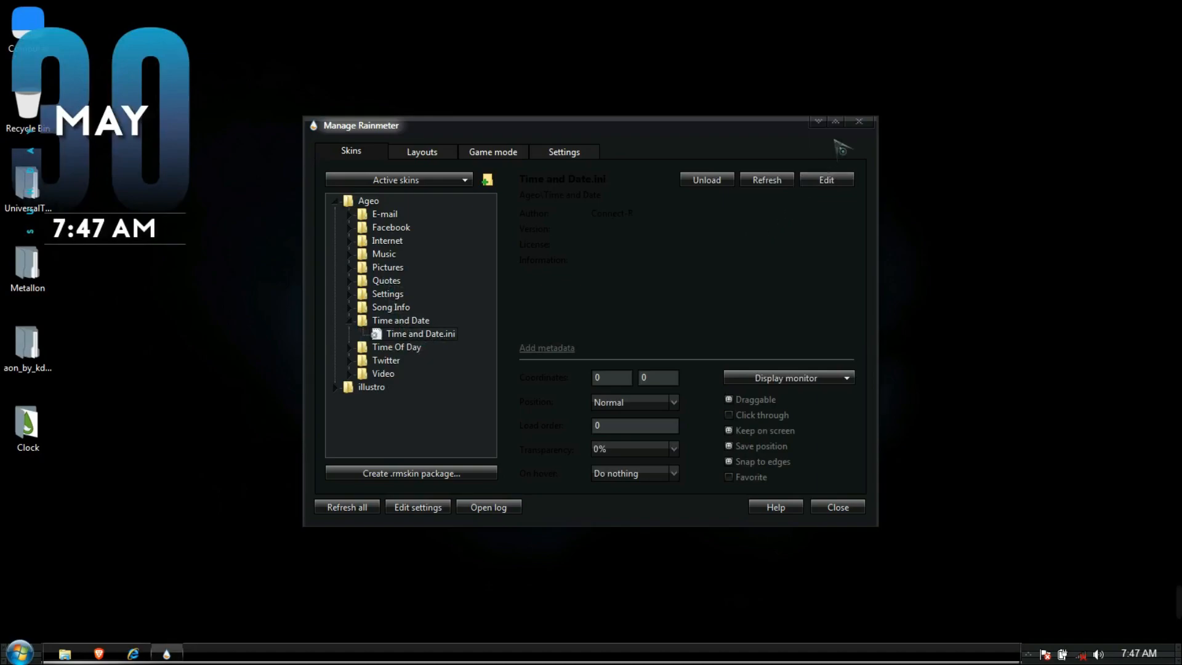
pyautogui.click(859, 122)
# Hide all the desktop icons
pyautogui.rightClick(860, 130)
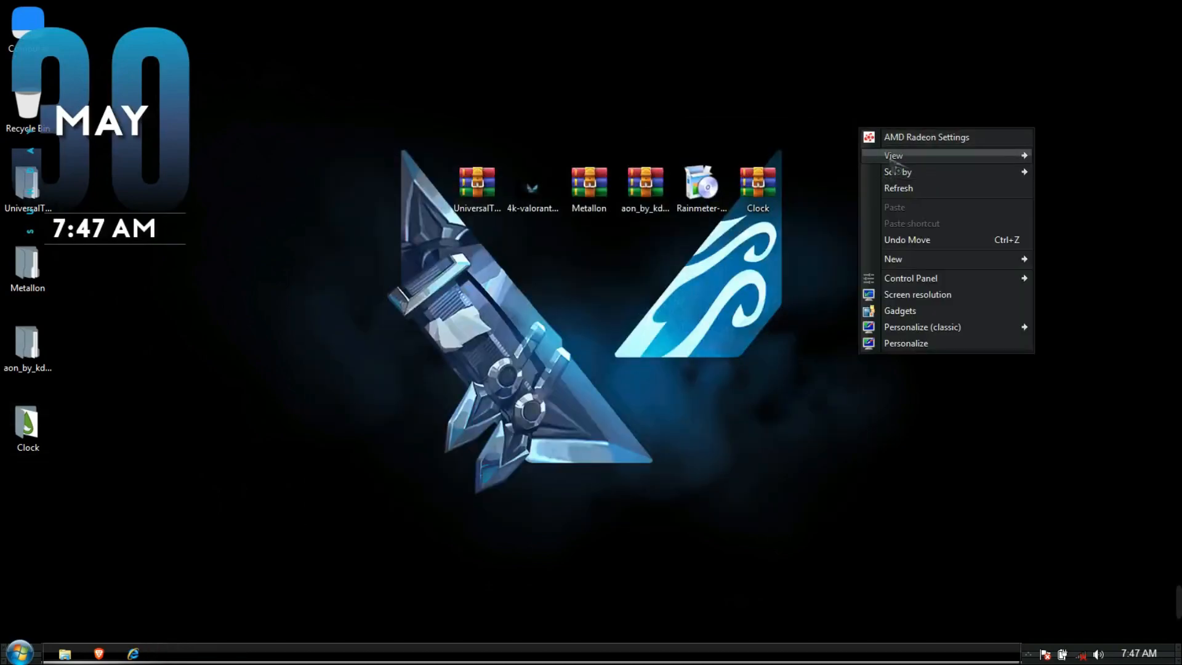
pyautogui.moveTo(894, 161)
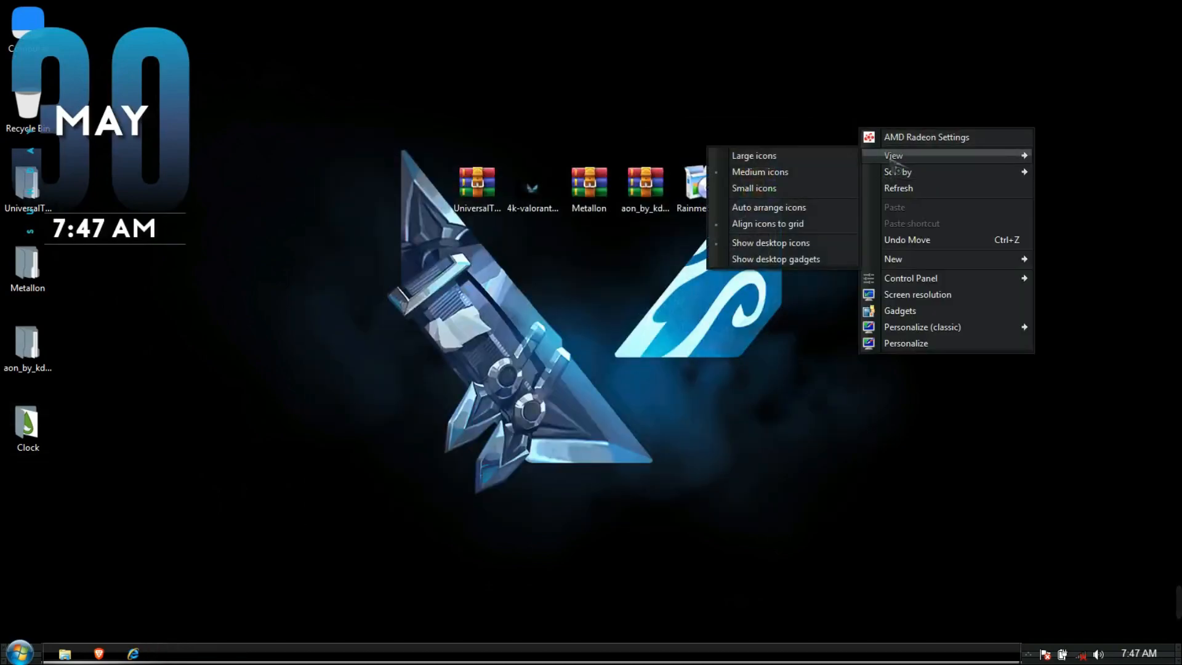
pyautogui.click(788, 245)
# Move the Time and Date skin to the upper centre of the desktop, between the arms of the Valorant logo
pyautogui.moveTo(163, 201); pyautogui.dragTo(648, 213)
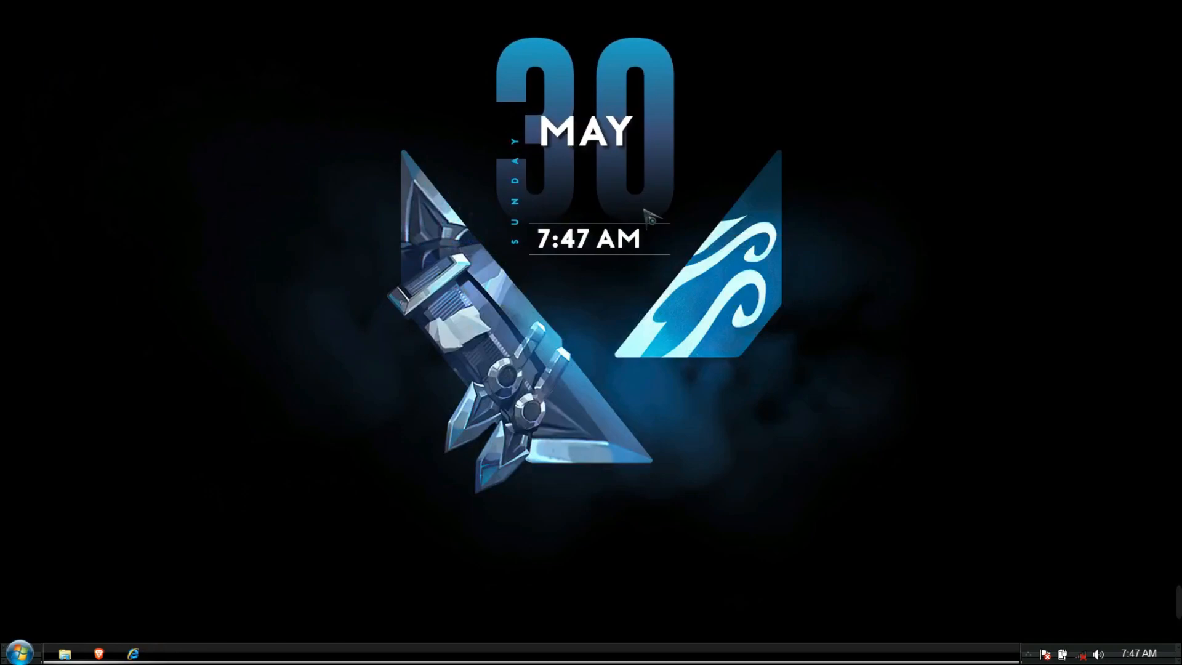
pyautogui.scroll(1, 644, 211)
pyautogui.scroll(-1, 644, 209)
pyautogui.moveTo(636, 208); pyautogui.dragTo(640, 203)
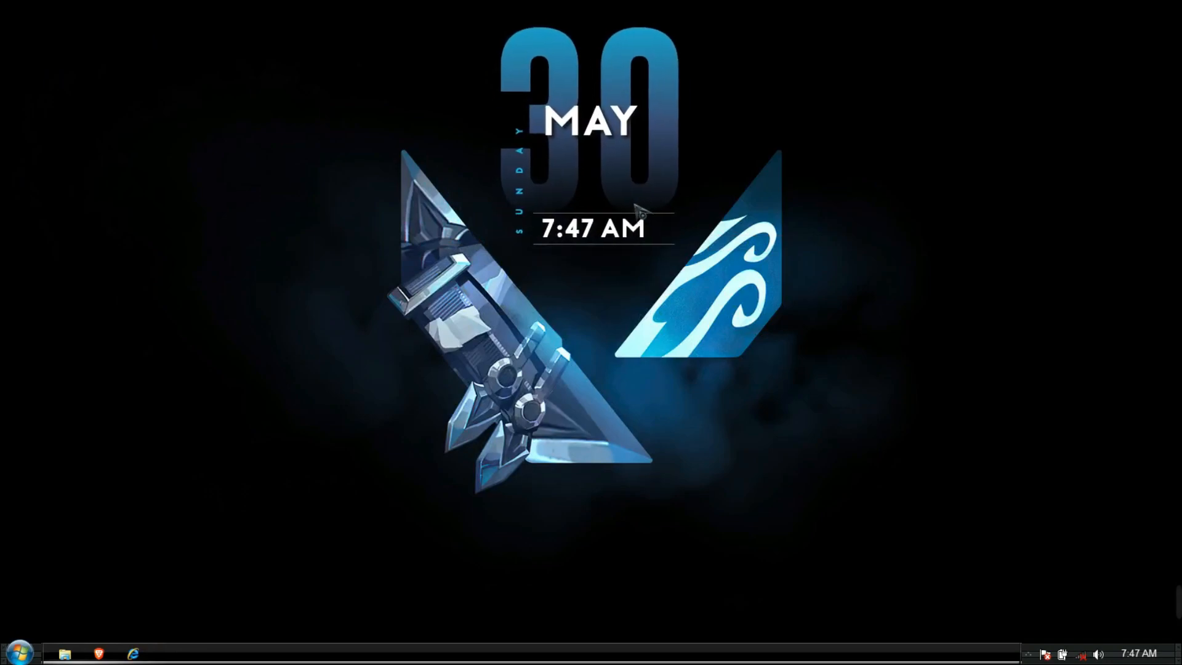
# Enable the Click through setting for the Time and Date skin
pyautogui.rightClick(635, 205)
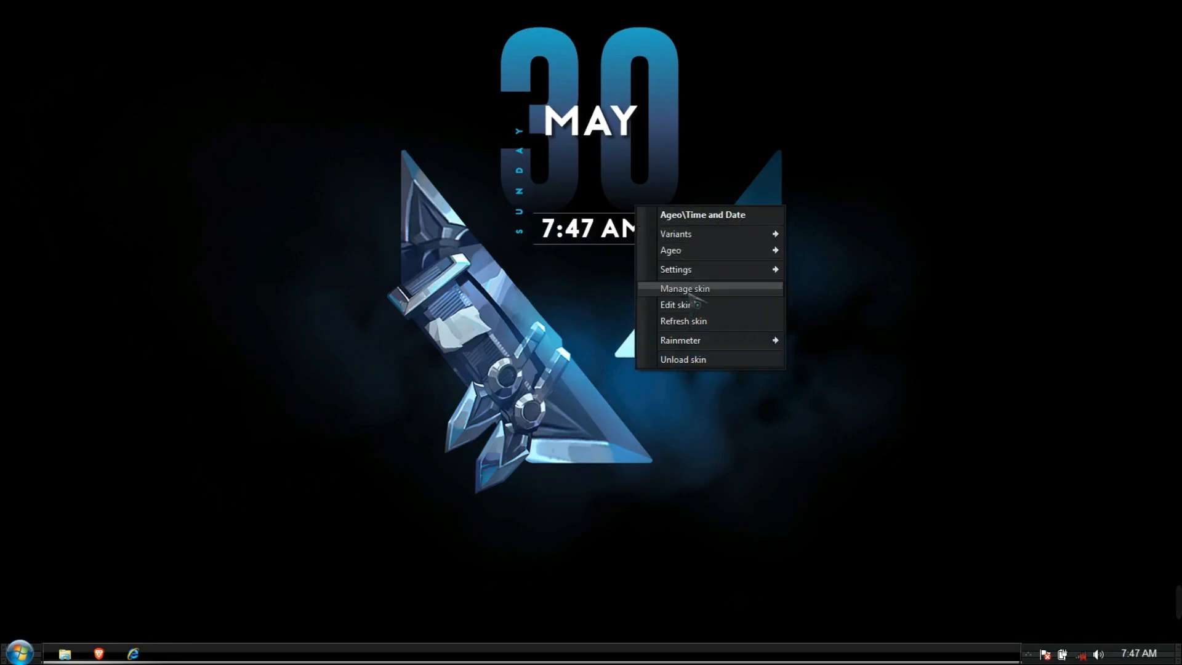
pyautogui.moveTo(701, 271)
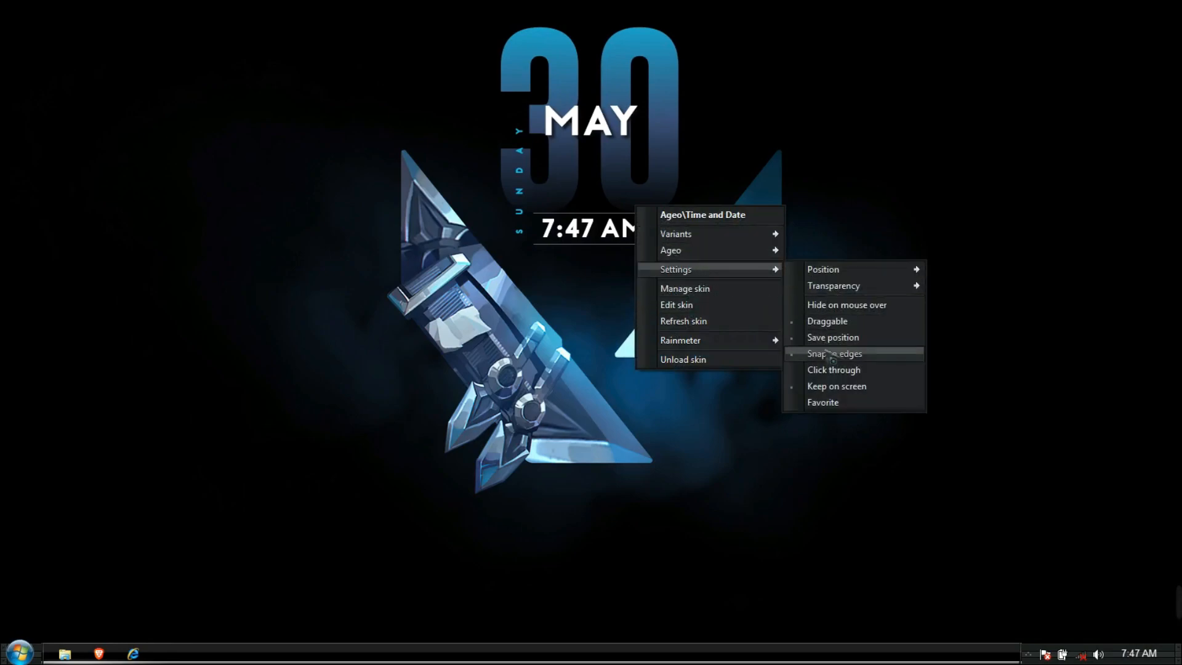
pyautogui.click(828, 371)
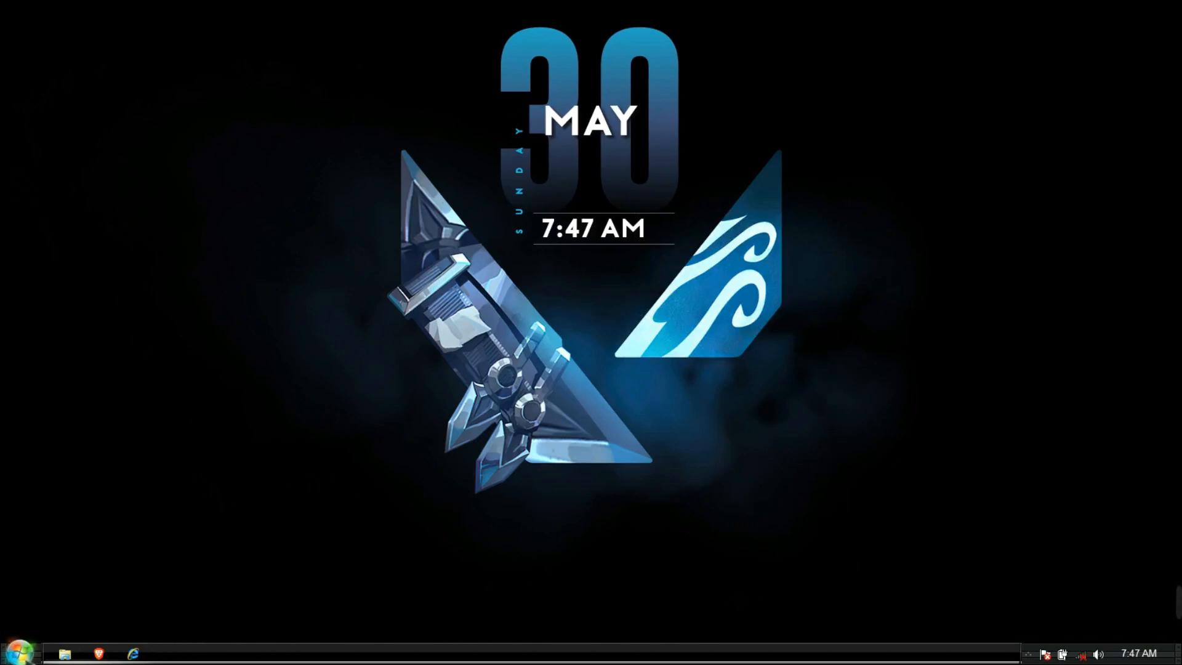
# Examine the new theme and icons in the Start menu, Computer, Favorites, Libraries and Local Disk (C:), then close the window
pyautogui.click(20, 651)
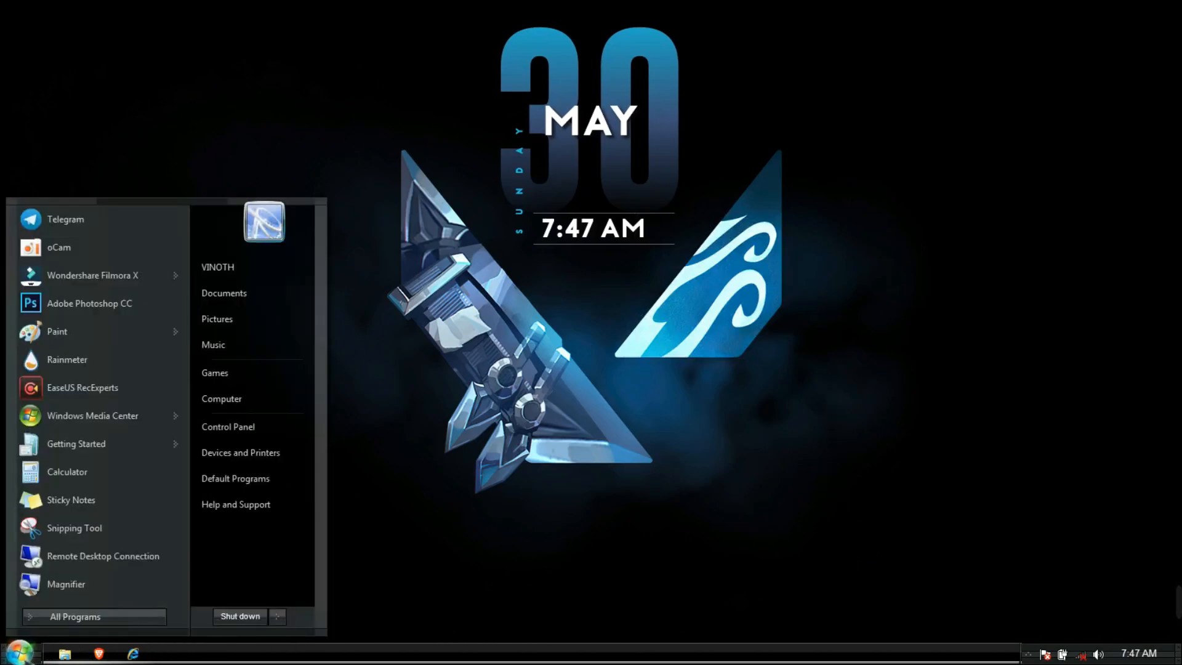
pyautogui.click(223, 399)
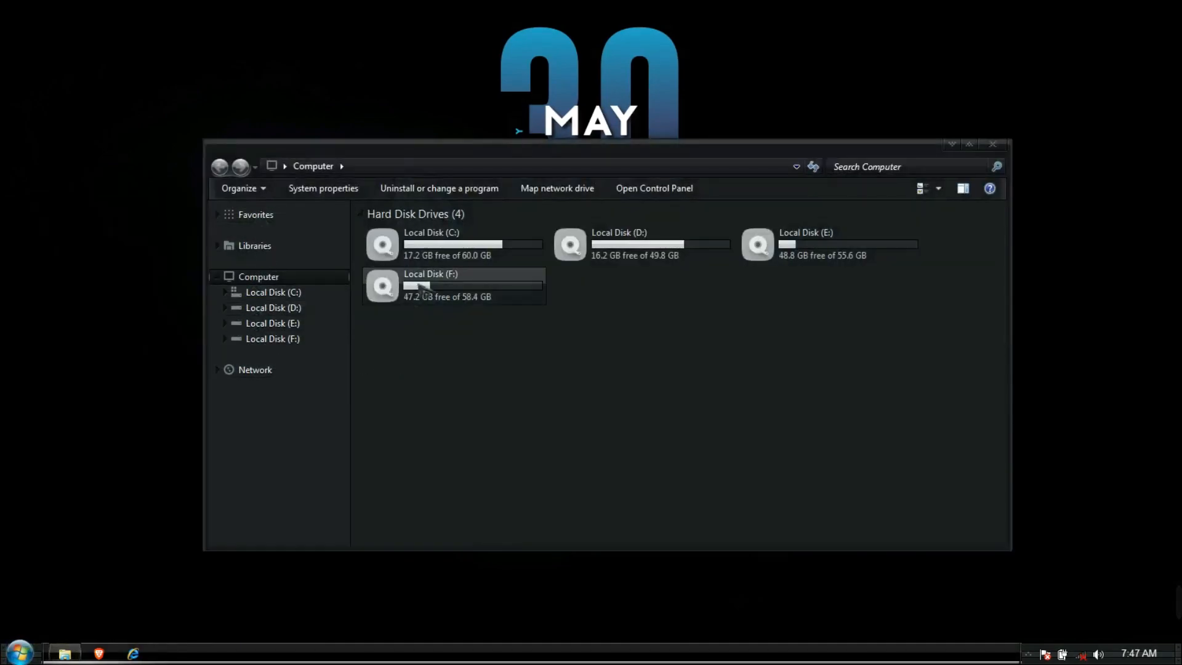
pyautogui.click(343, 217)
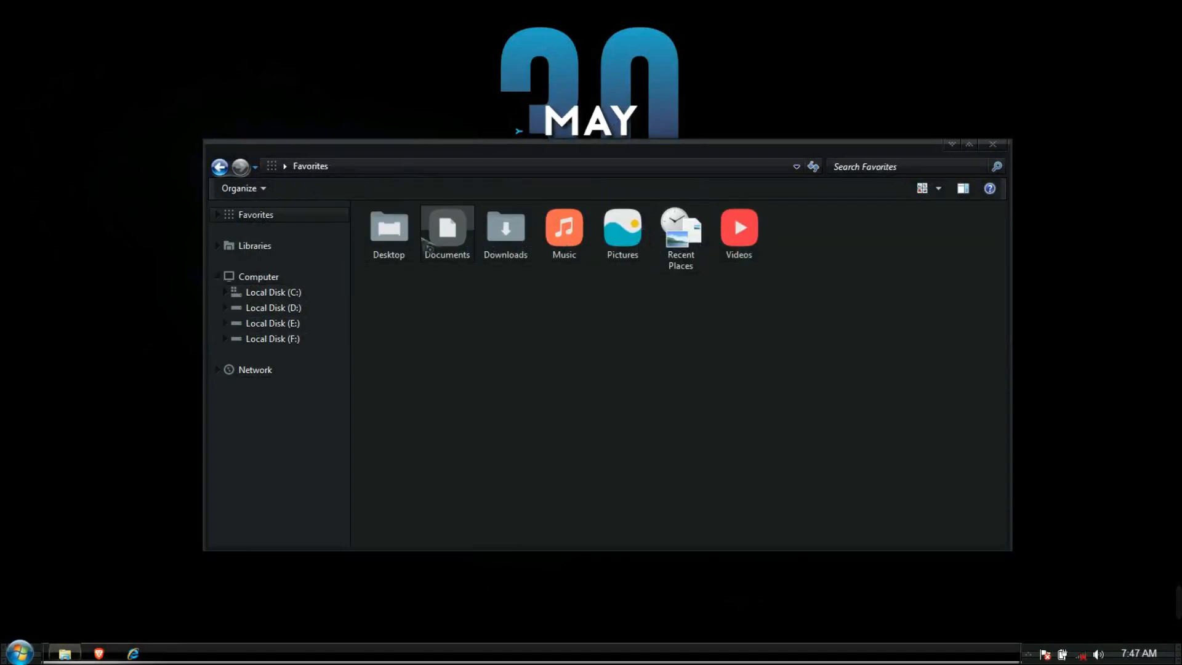
pyautogui.click(313, 246)
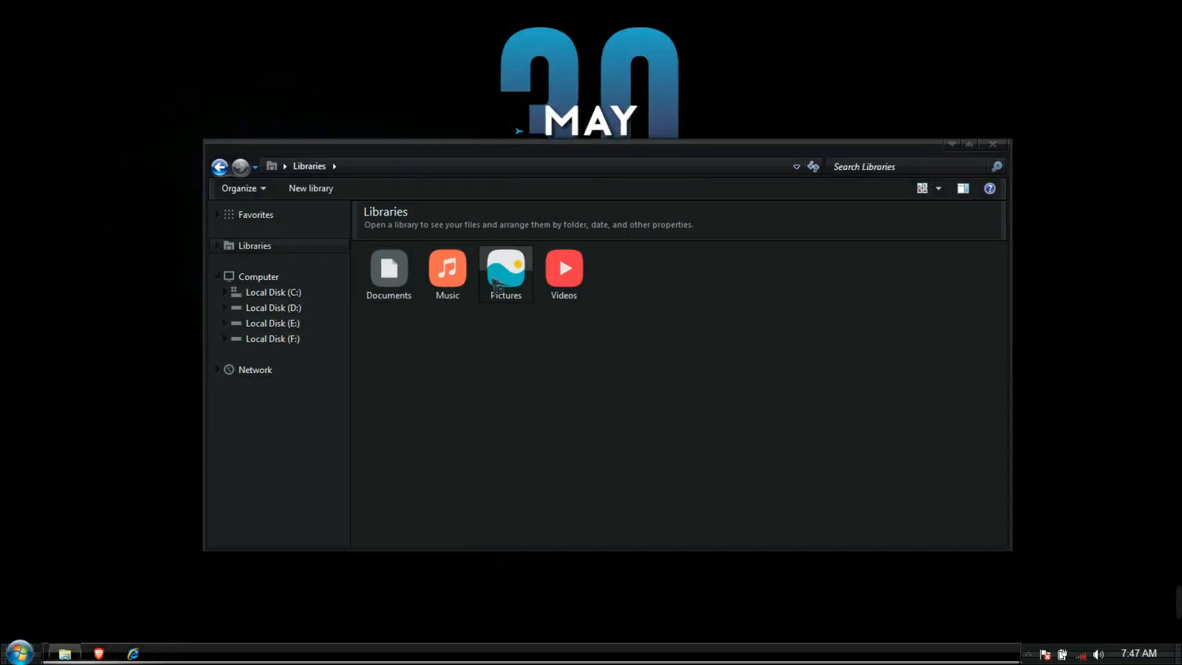
pyautogui.click(314, 278)
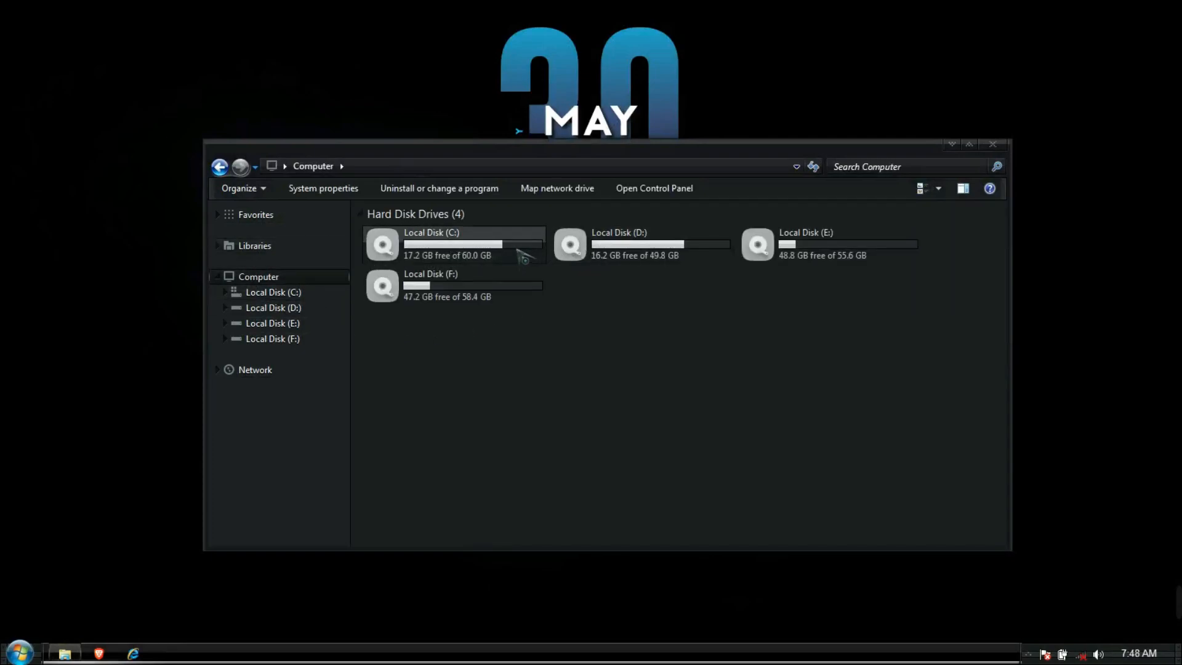
pyautogui.doubleClick(537, 253)
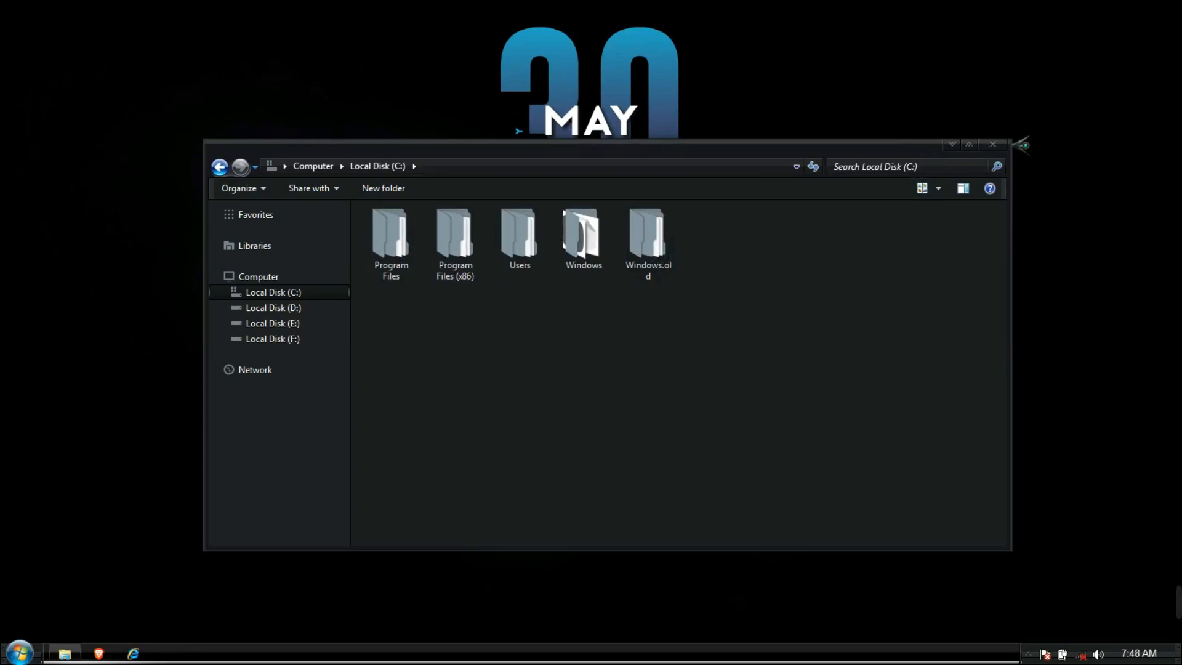
pyautogui.click(994, 144)
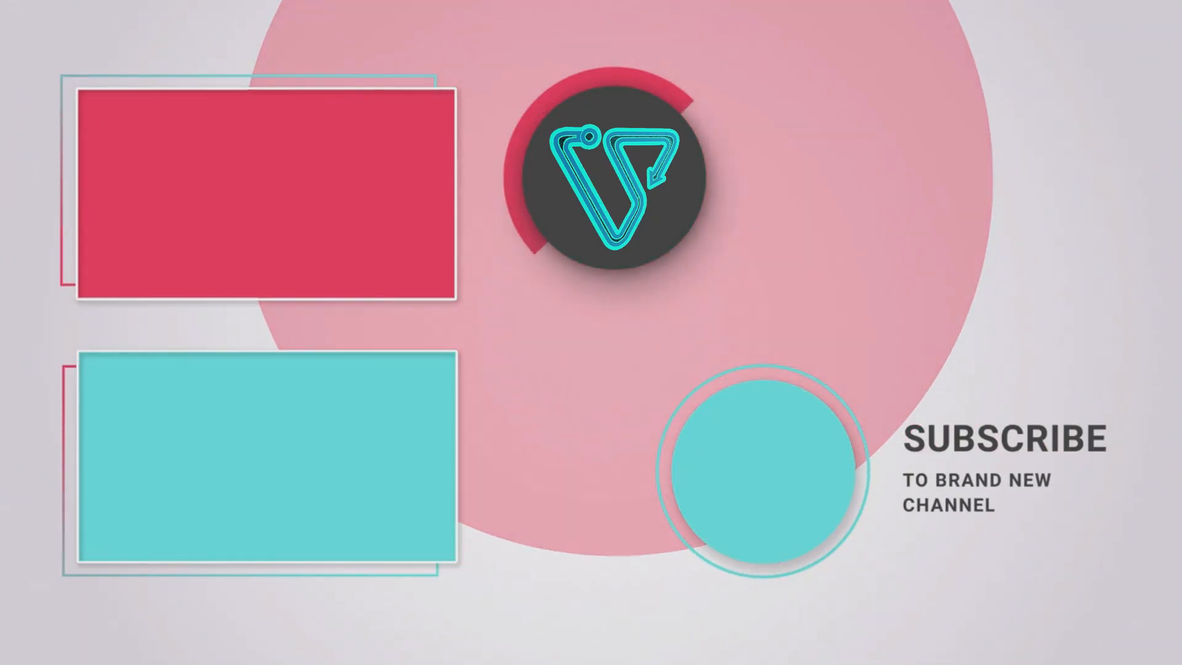